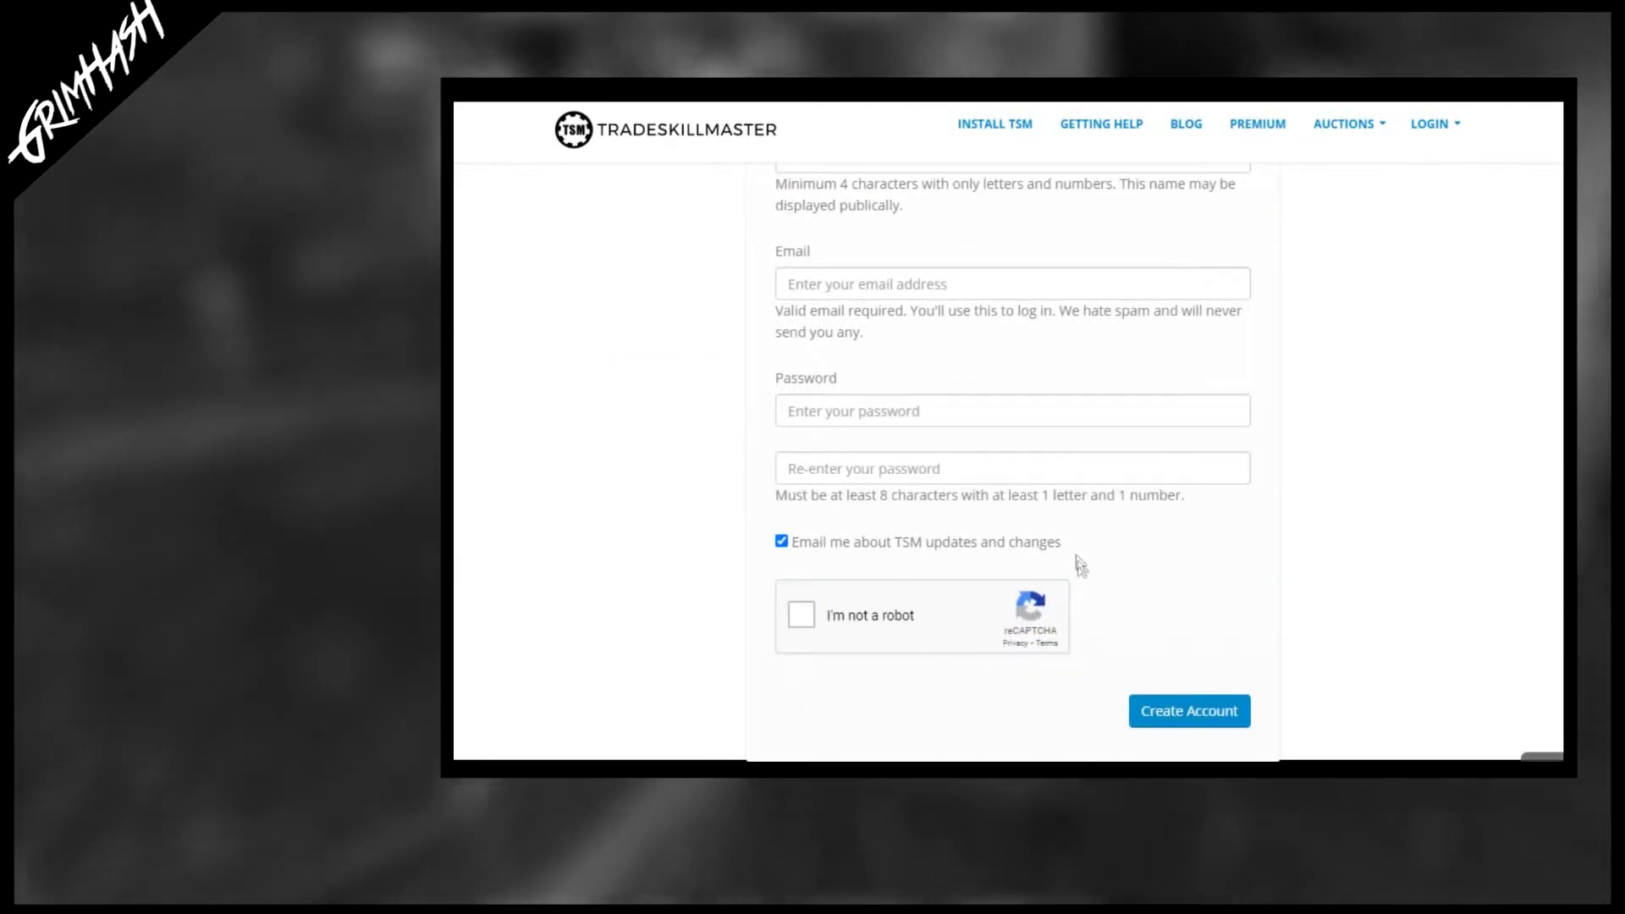
Step: Look through the fields and requirements of the TradeSkillMaster account registration form
scroll(1096, 564, up, 3)
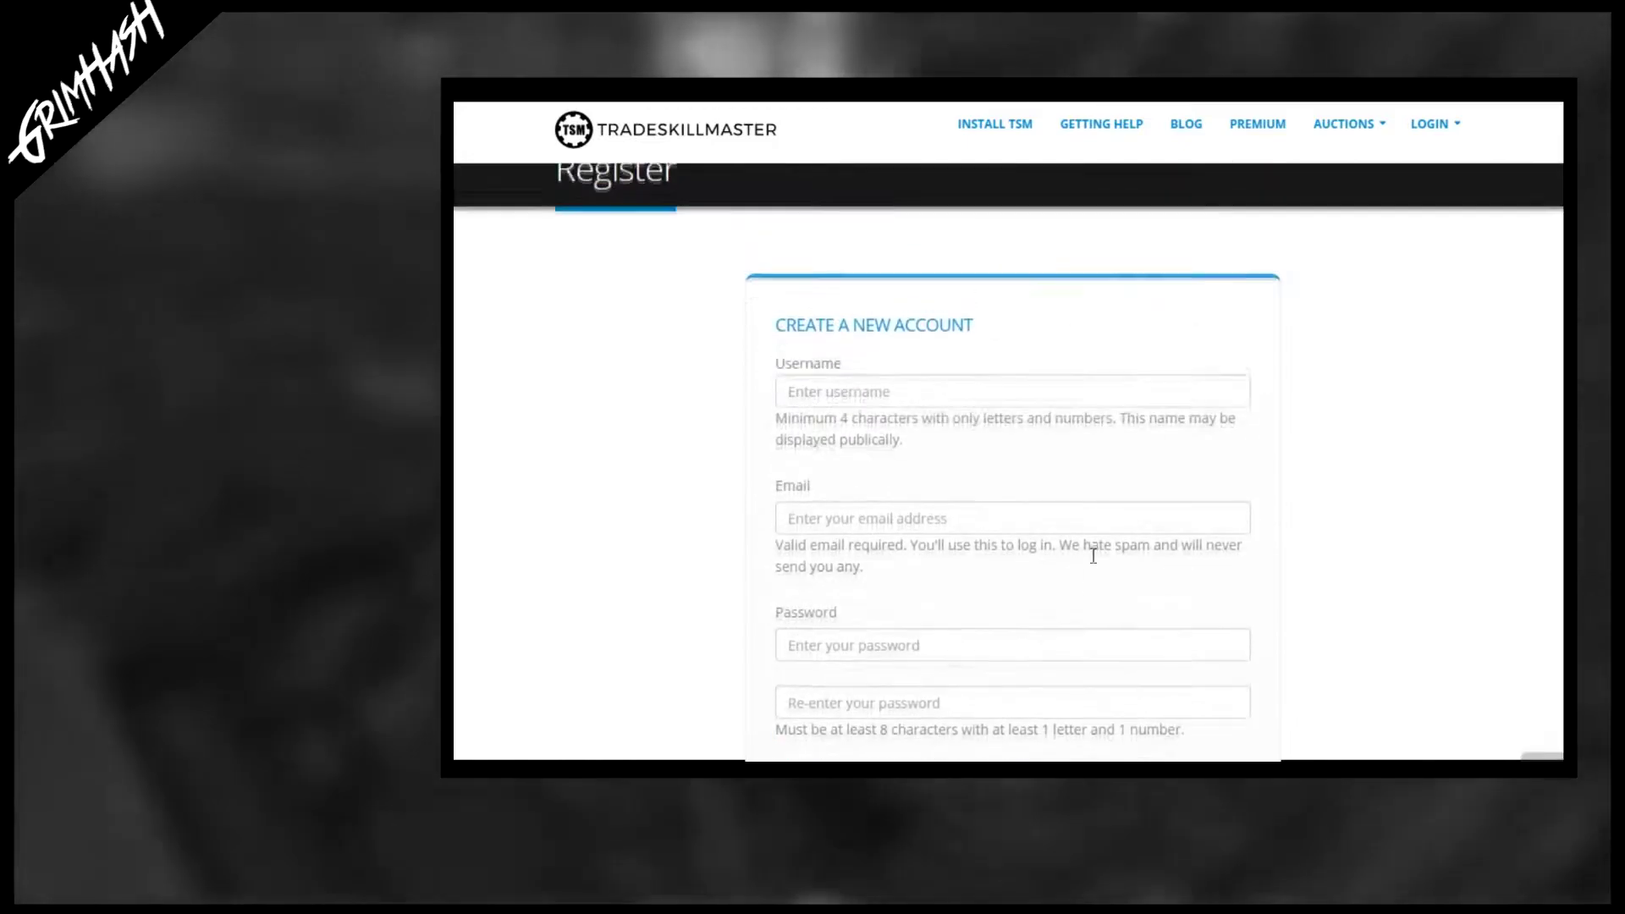
scroll(1094, 559, down, 2)
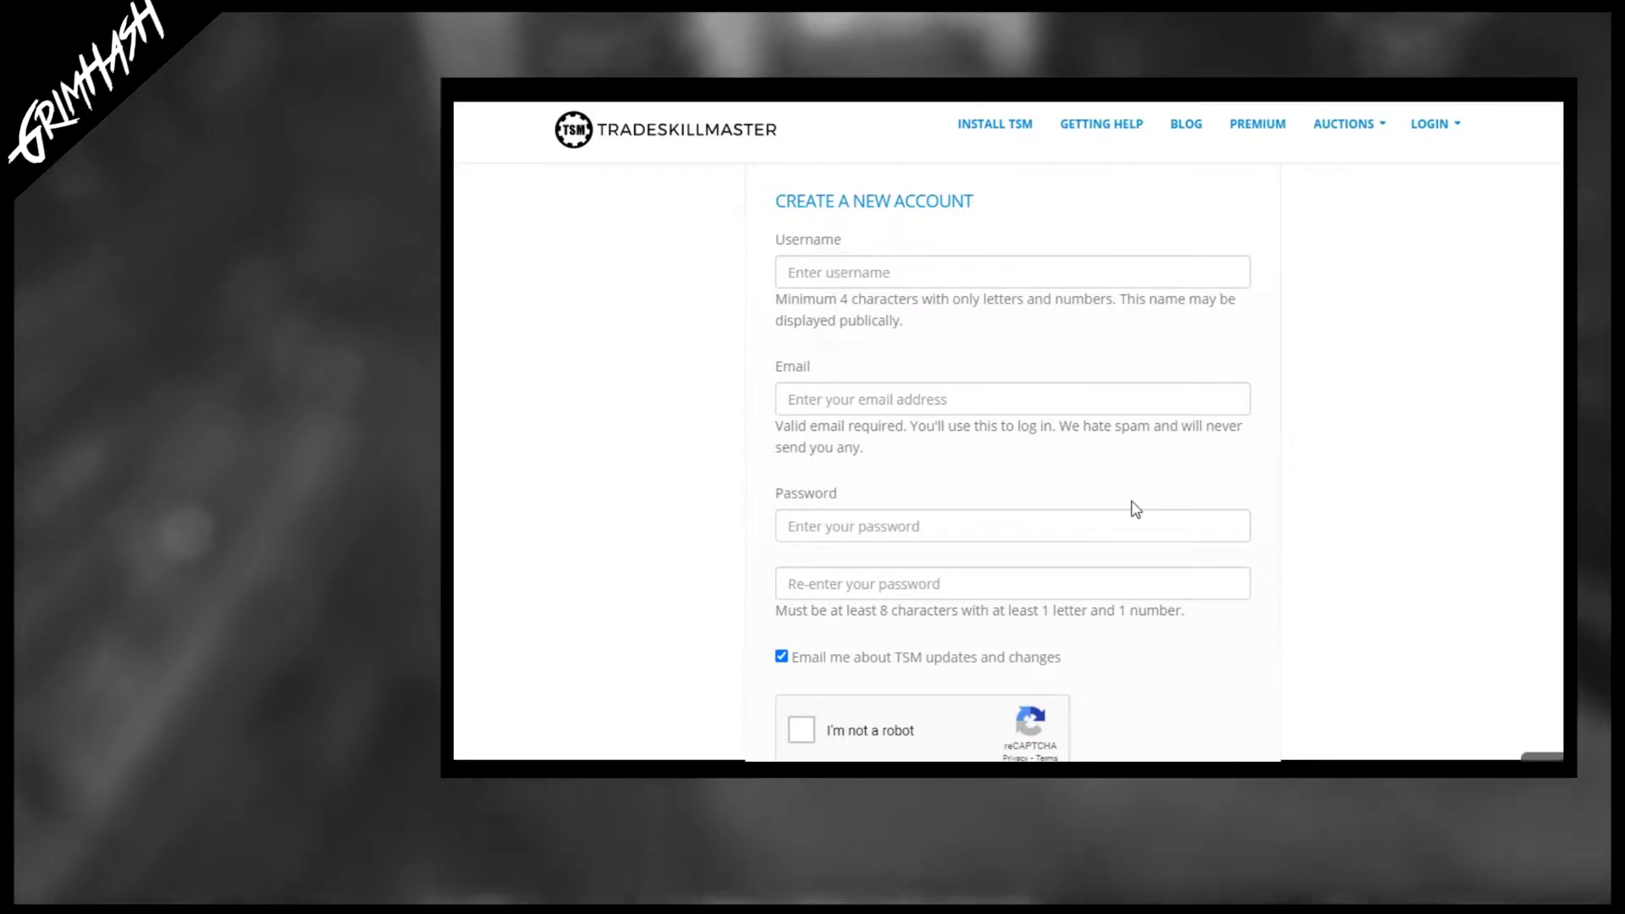
scroll(1134, 509, up, 3)
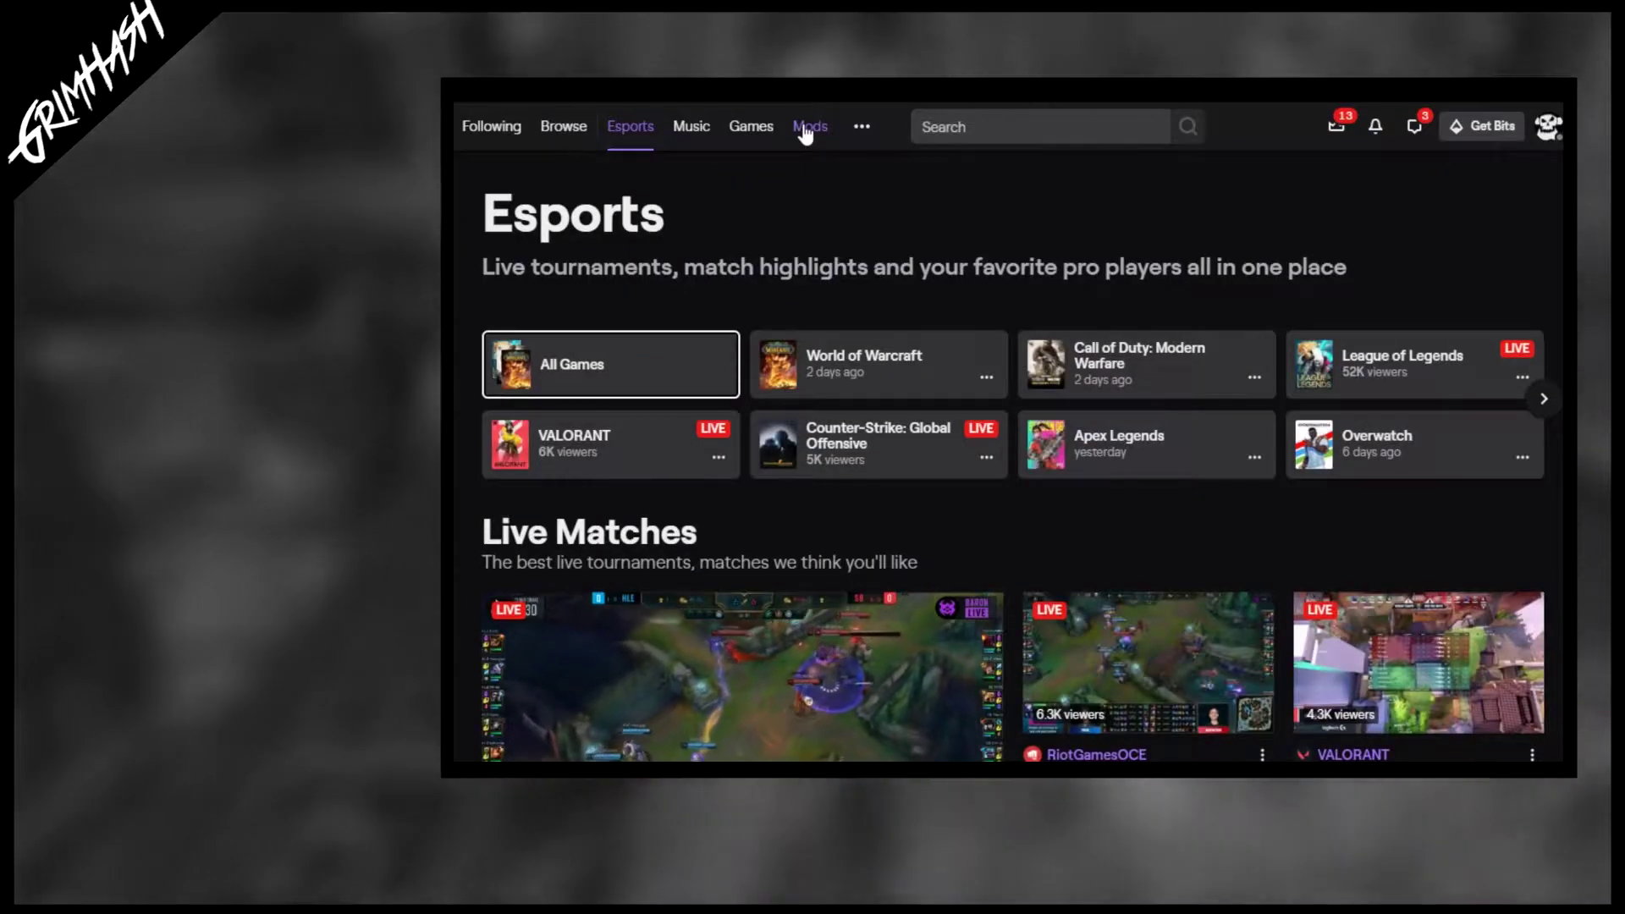
Step: In the Twitch app, open the World of Warcraft mods and select the C:\World of Warcraft\_retail_\ installation
click(805, 131)
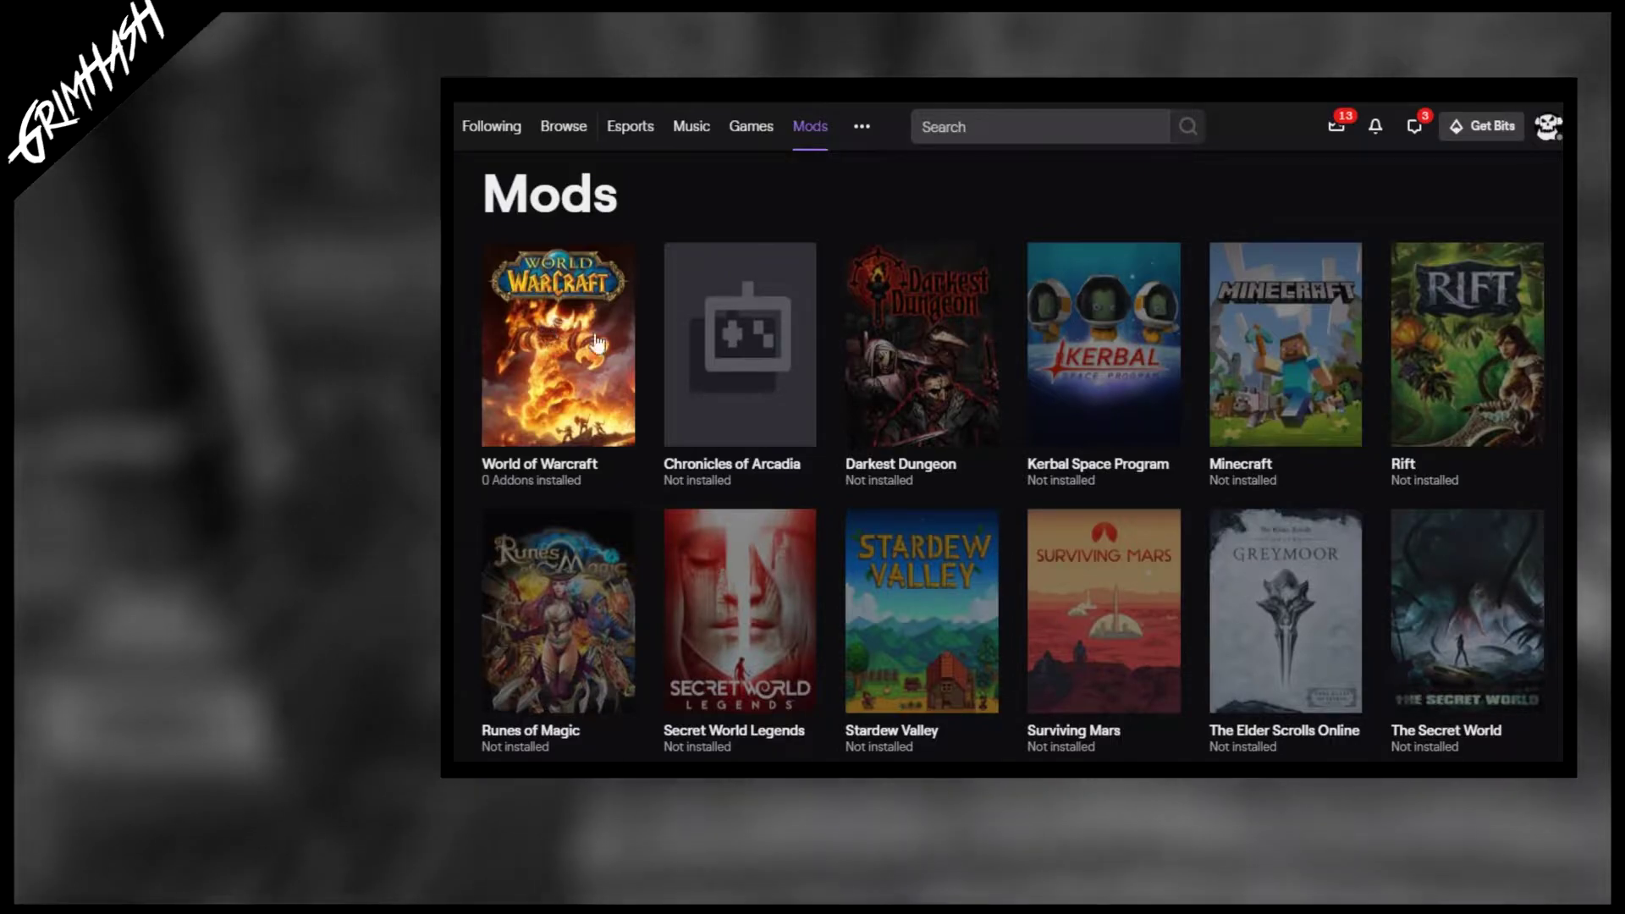
click(548, 330)
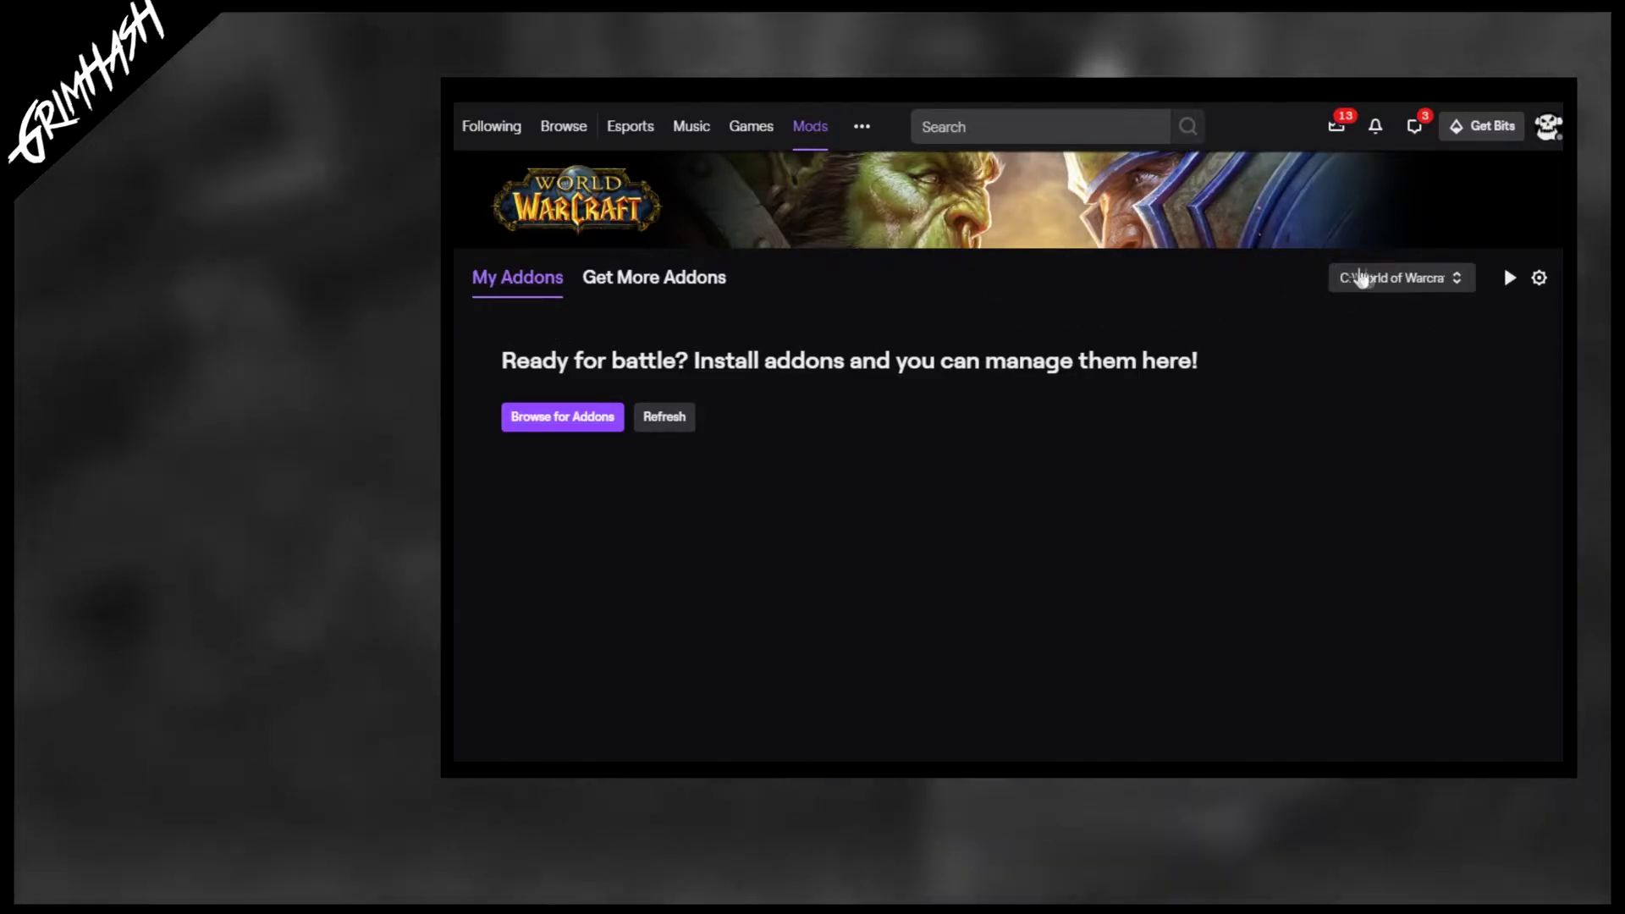
click(1388, 279)
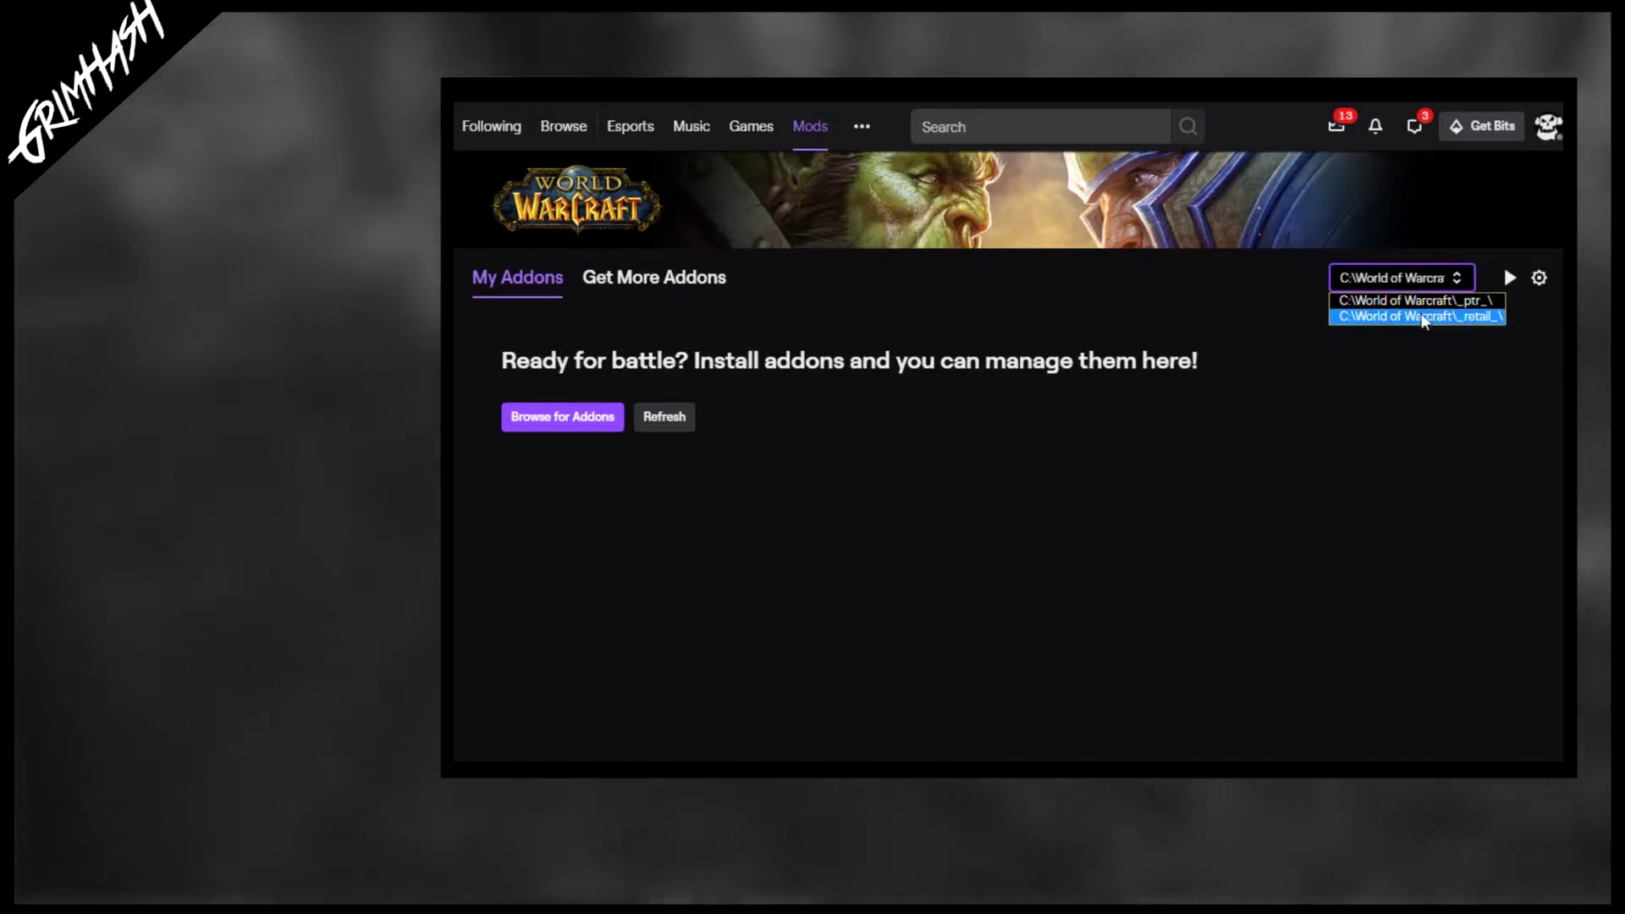
click(1421, 317)
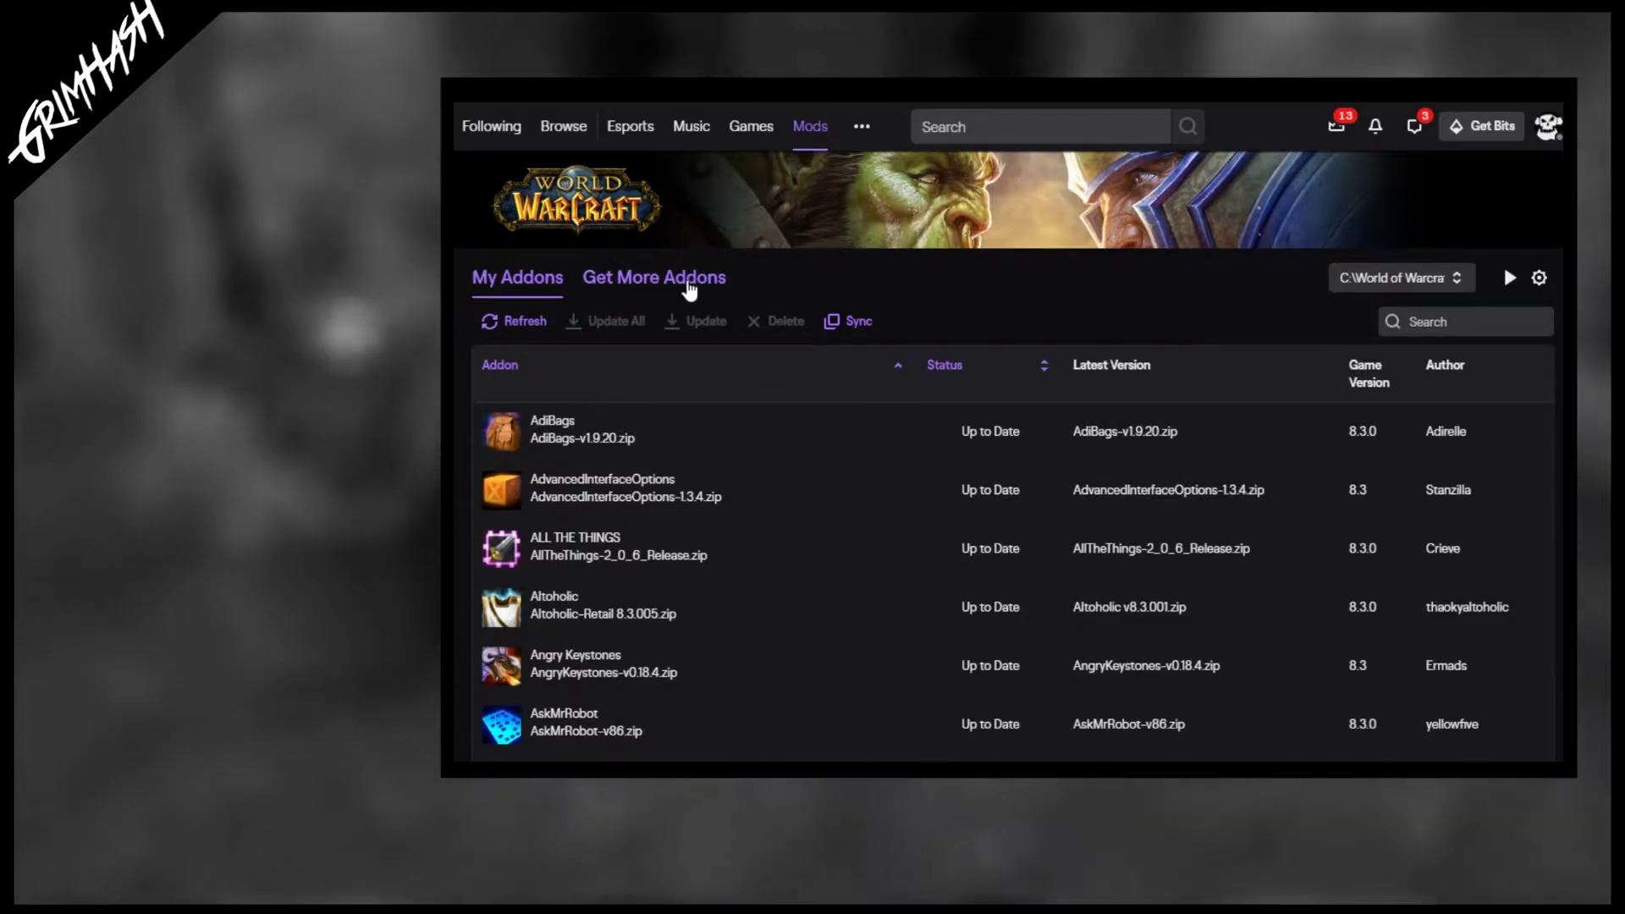
Step: Search the addons available for installation for "trade"
click(690, 288)
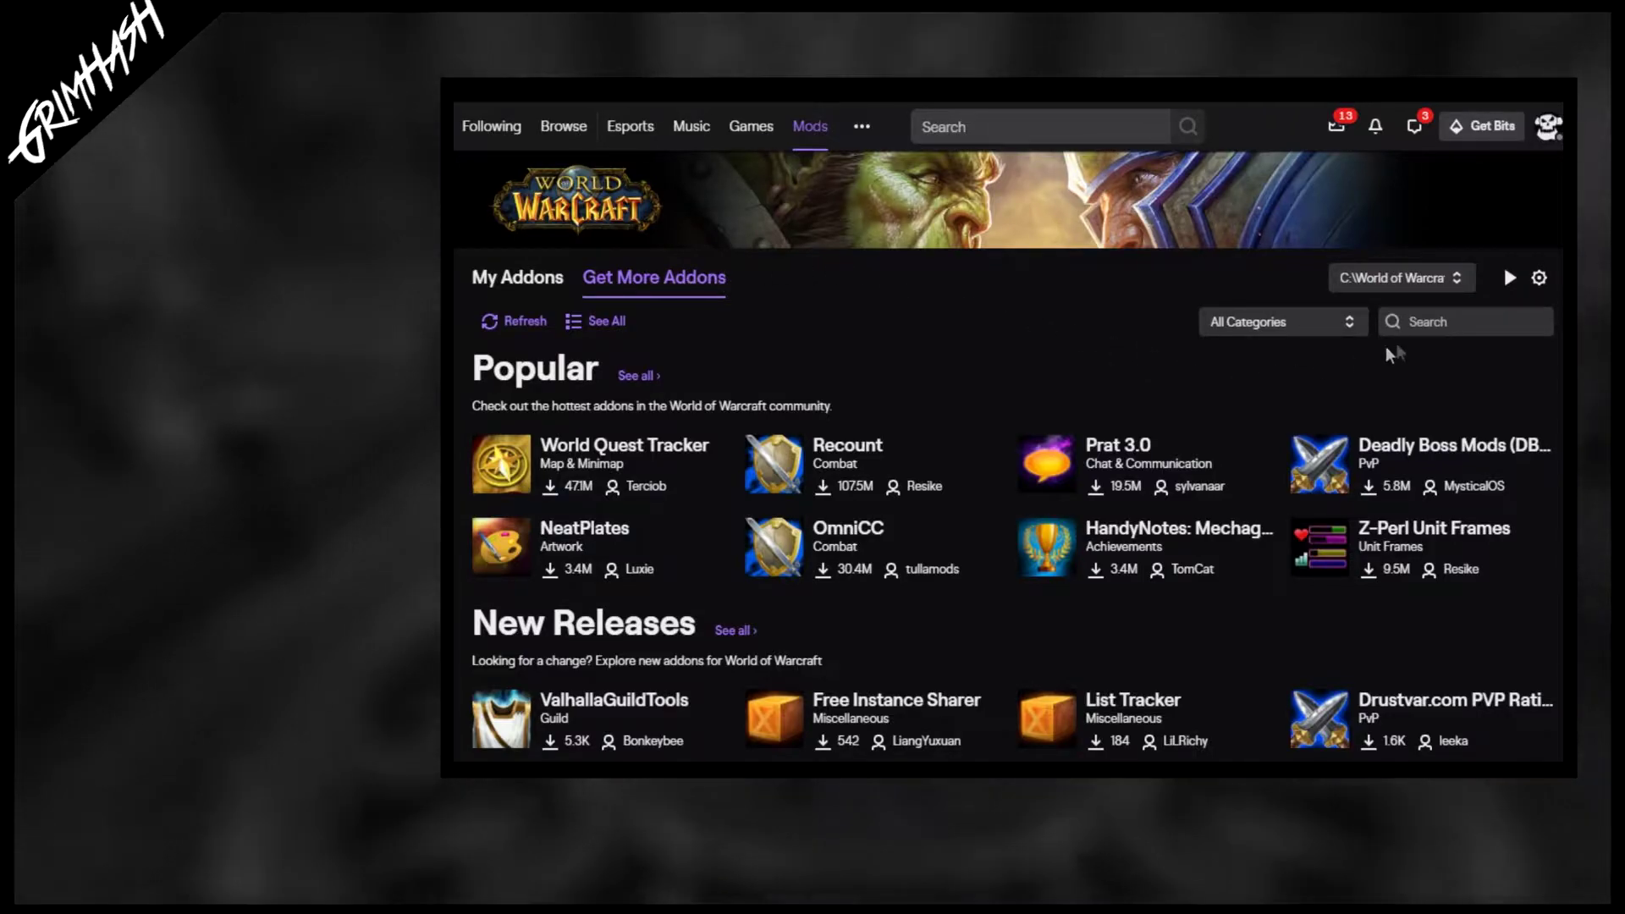
click(1430, 322)
text(trade)
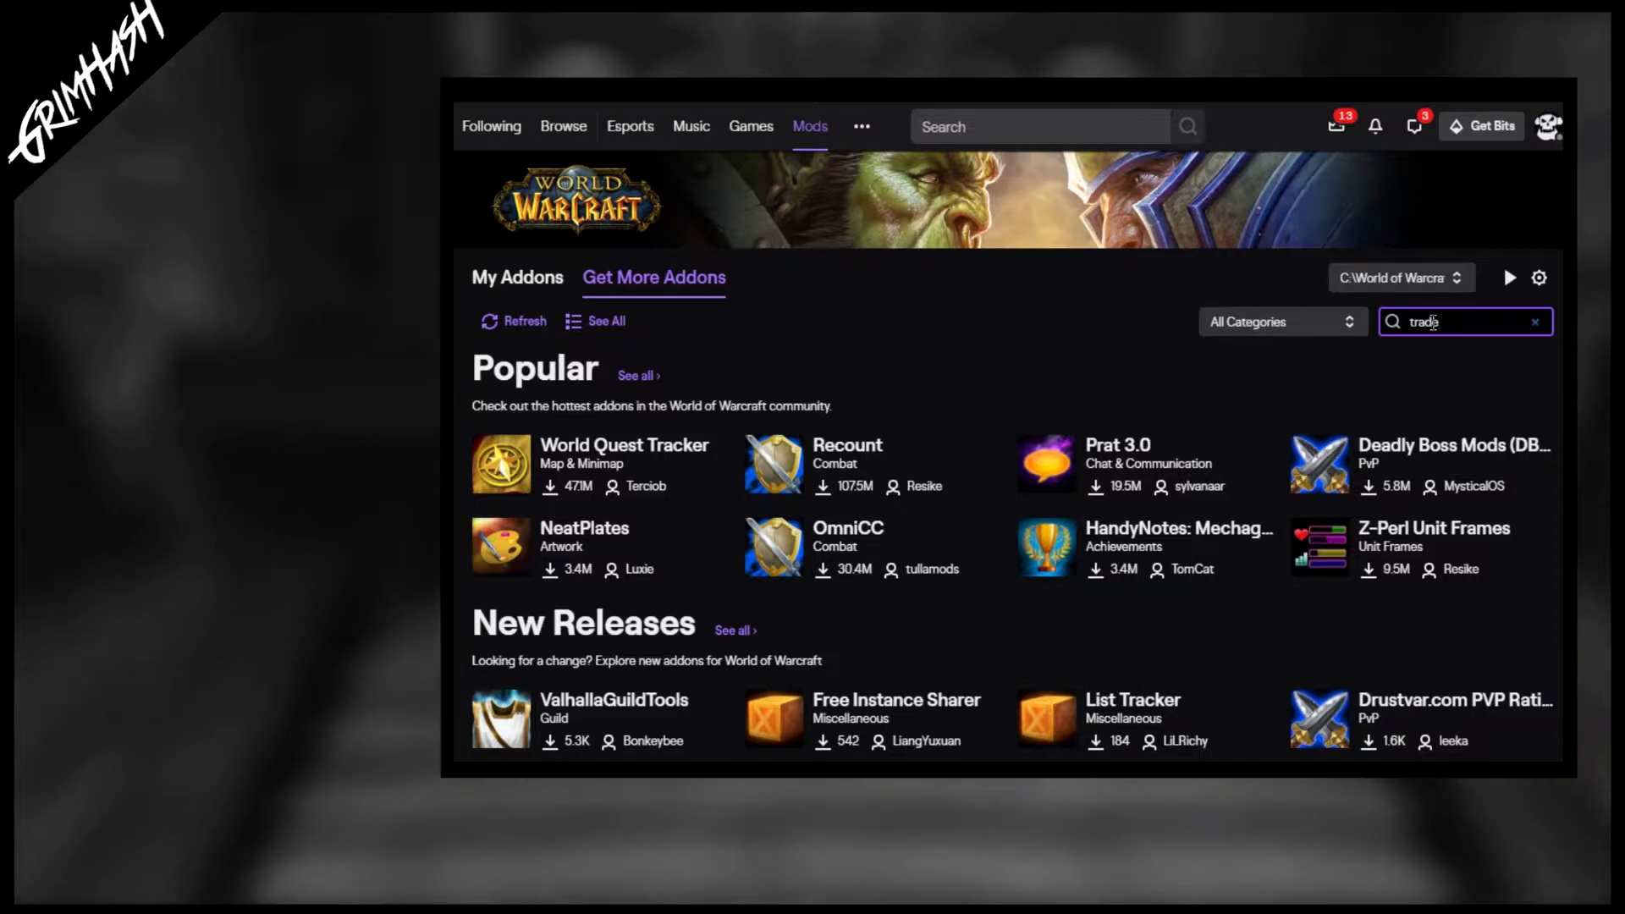
key(Return)
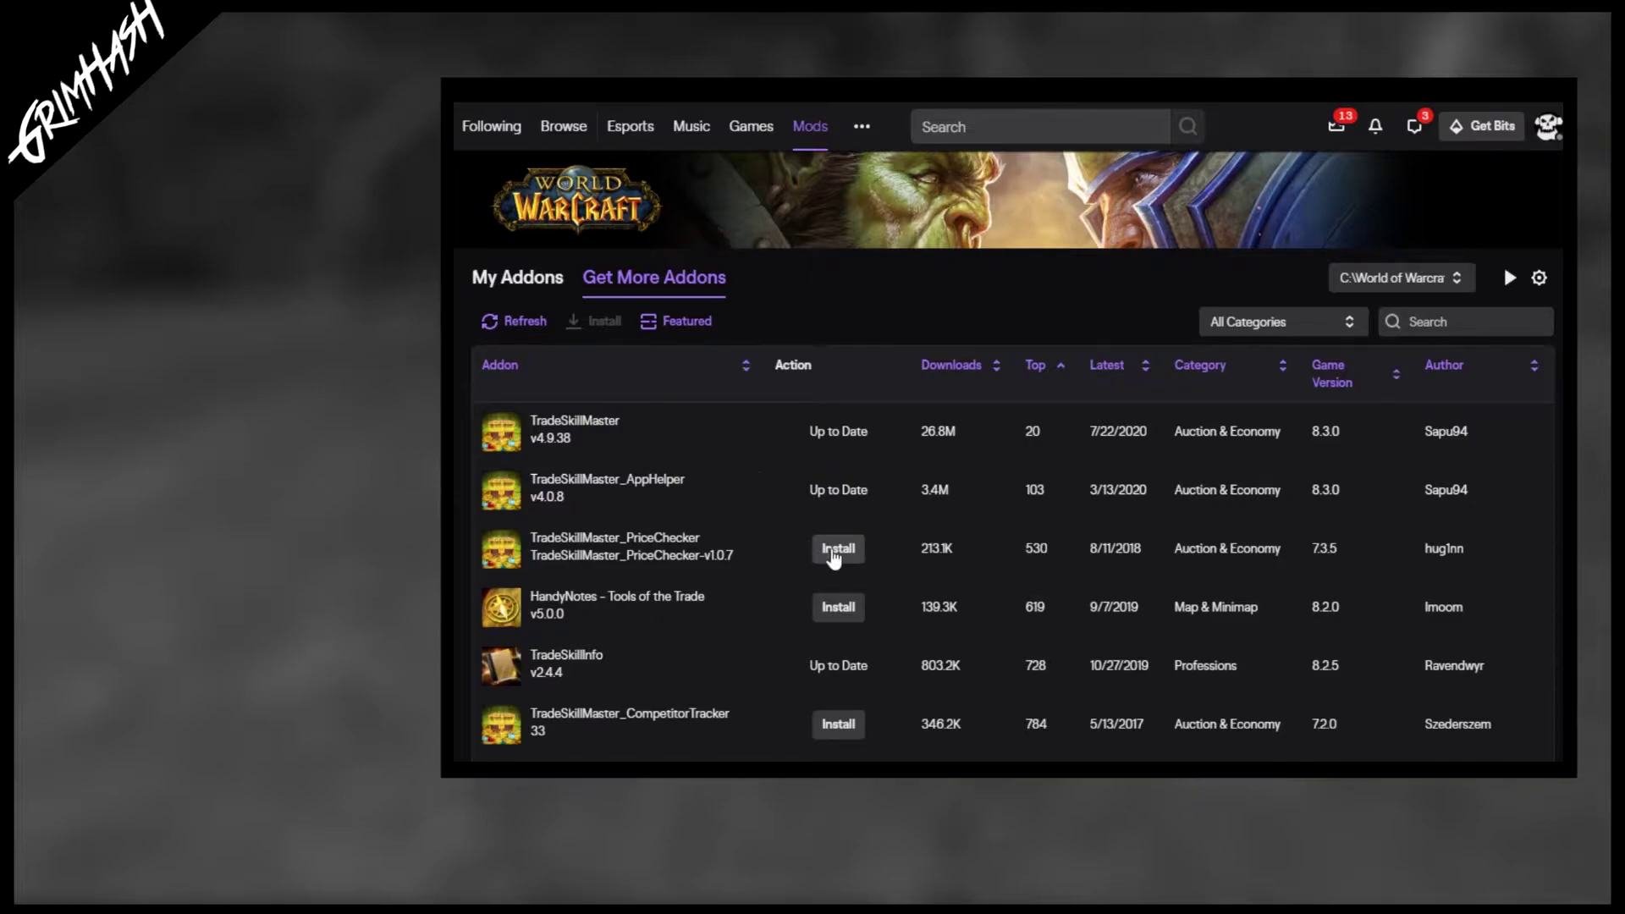
Step: Filter the list of already installed World of Warcraft addons by "trade"
click(519, 297)
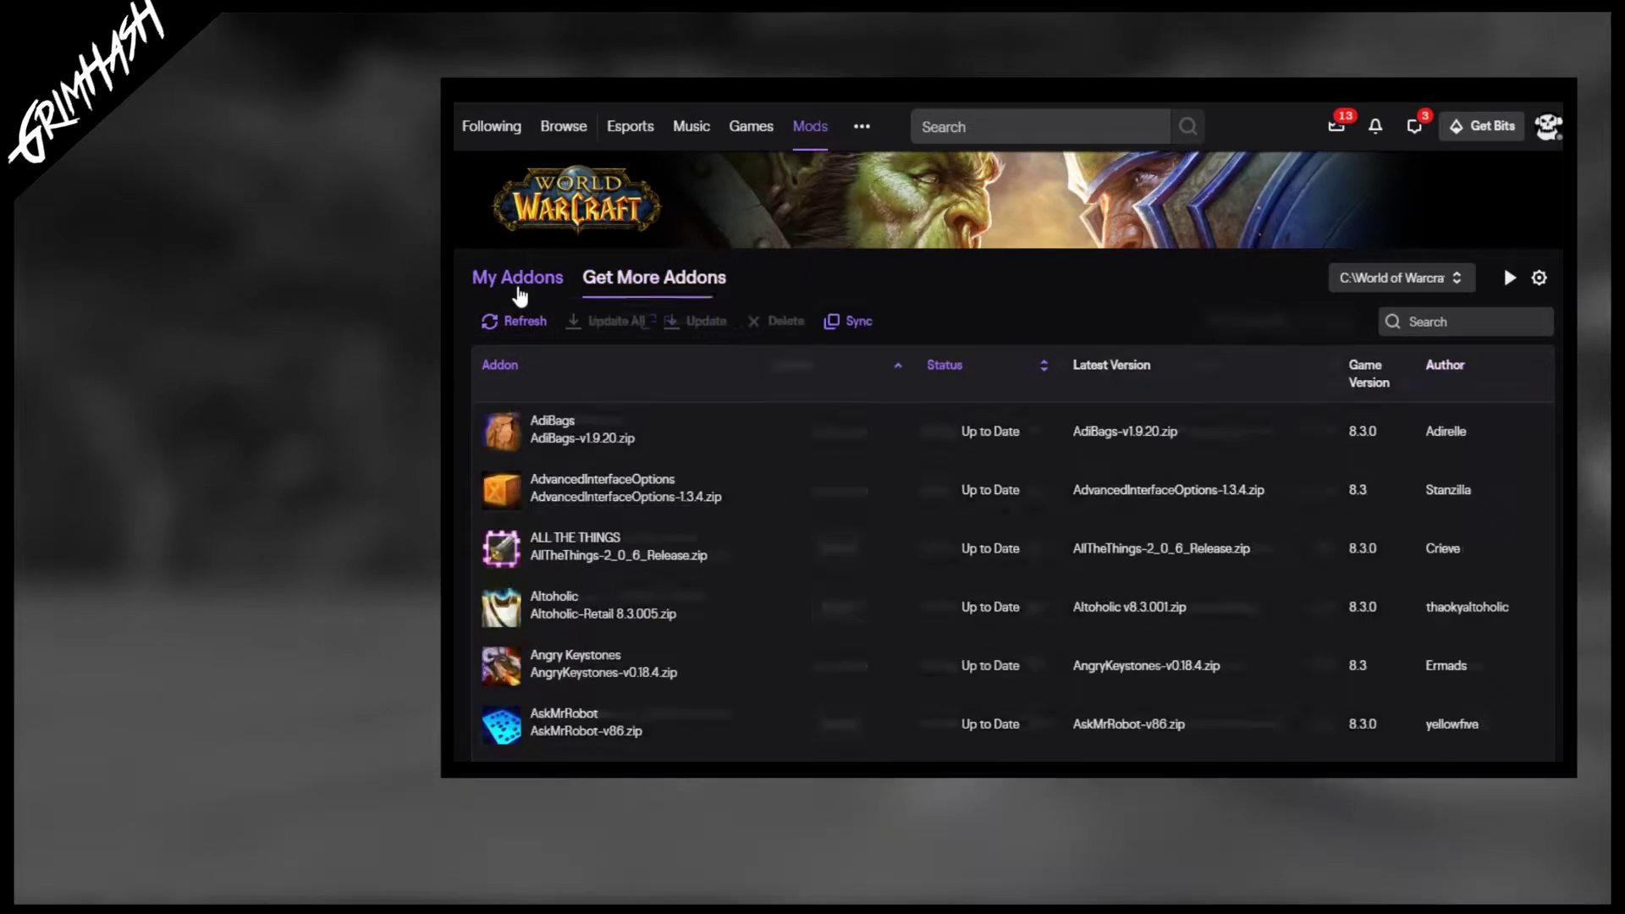
click(1418, 324)
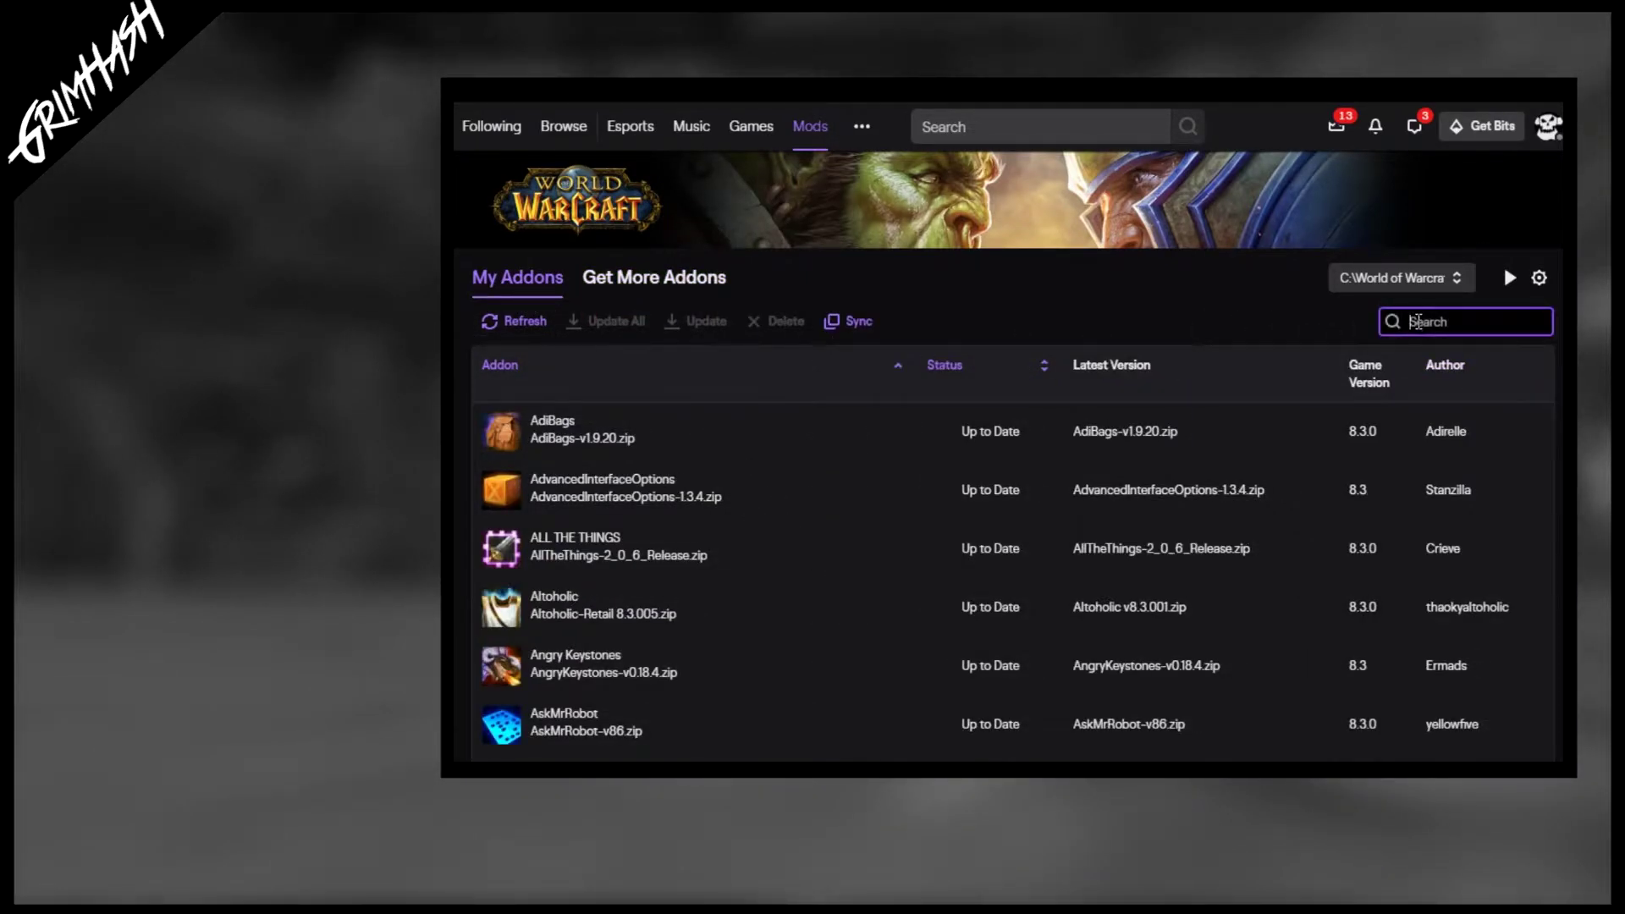
text(trade)
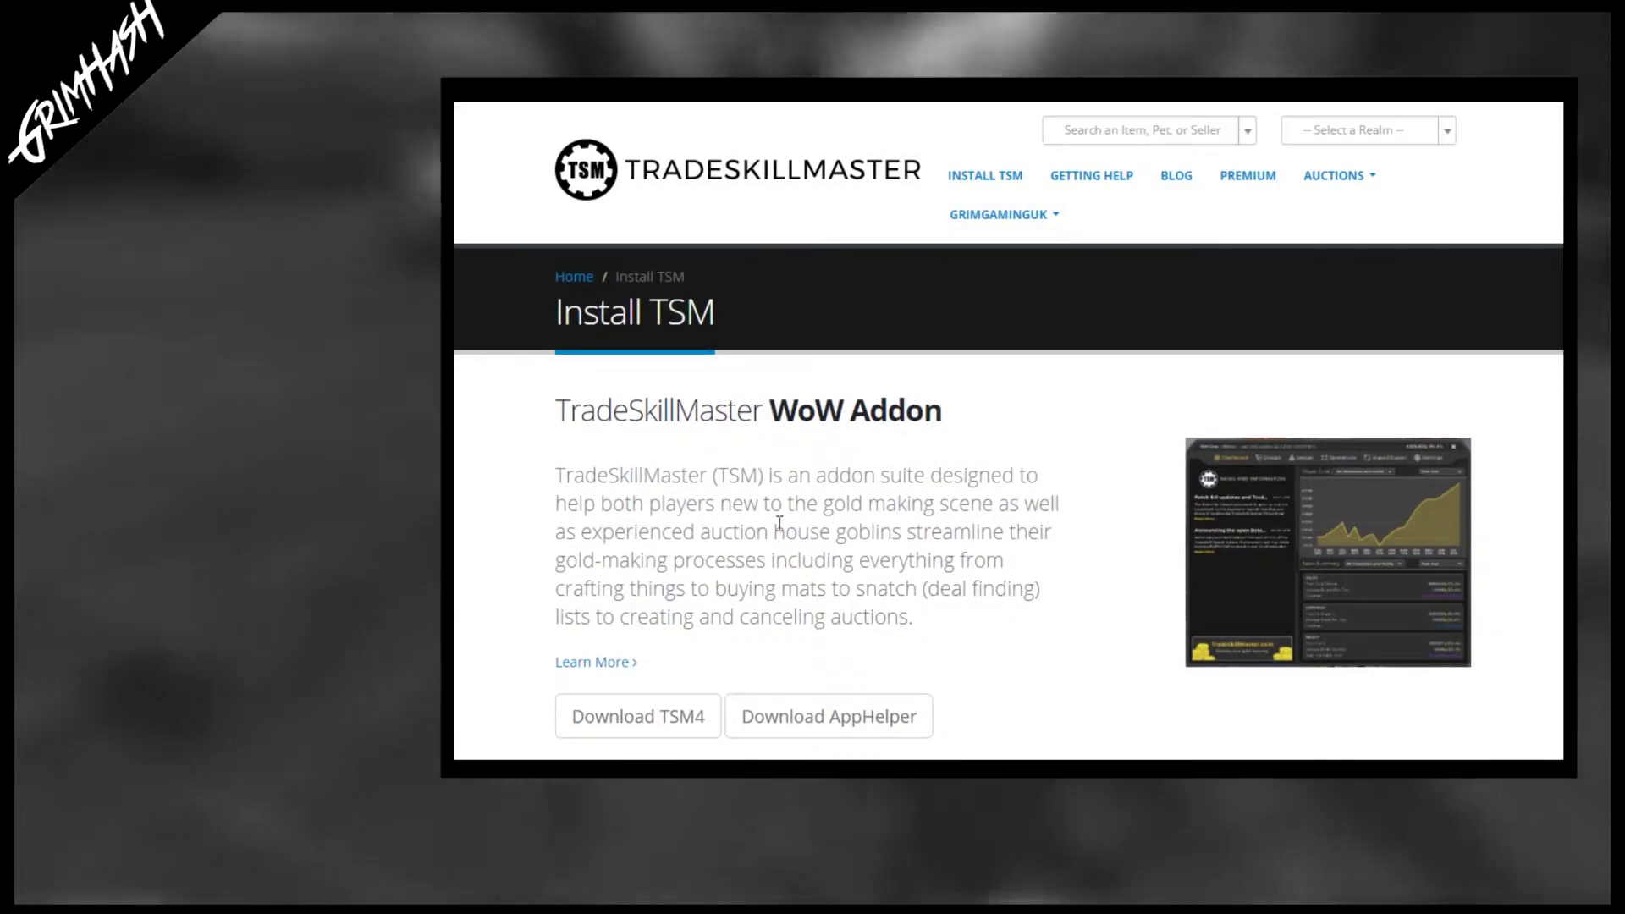
Step: On the CurseForge website, open the World of Warcraft addons and search them for "trade"
scroll(779, 523, down, 2)
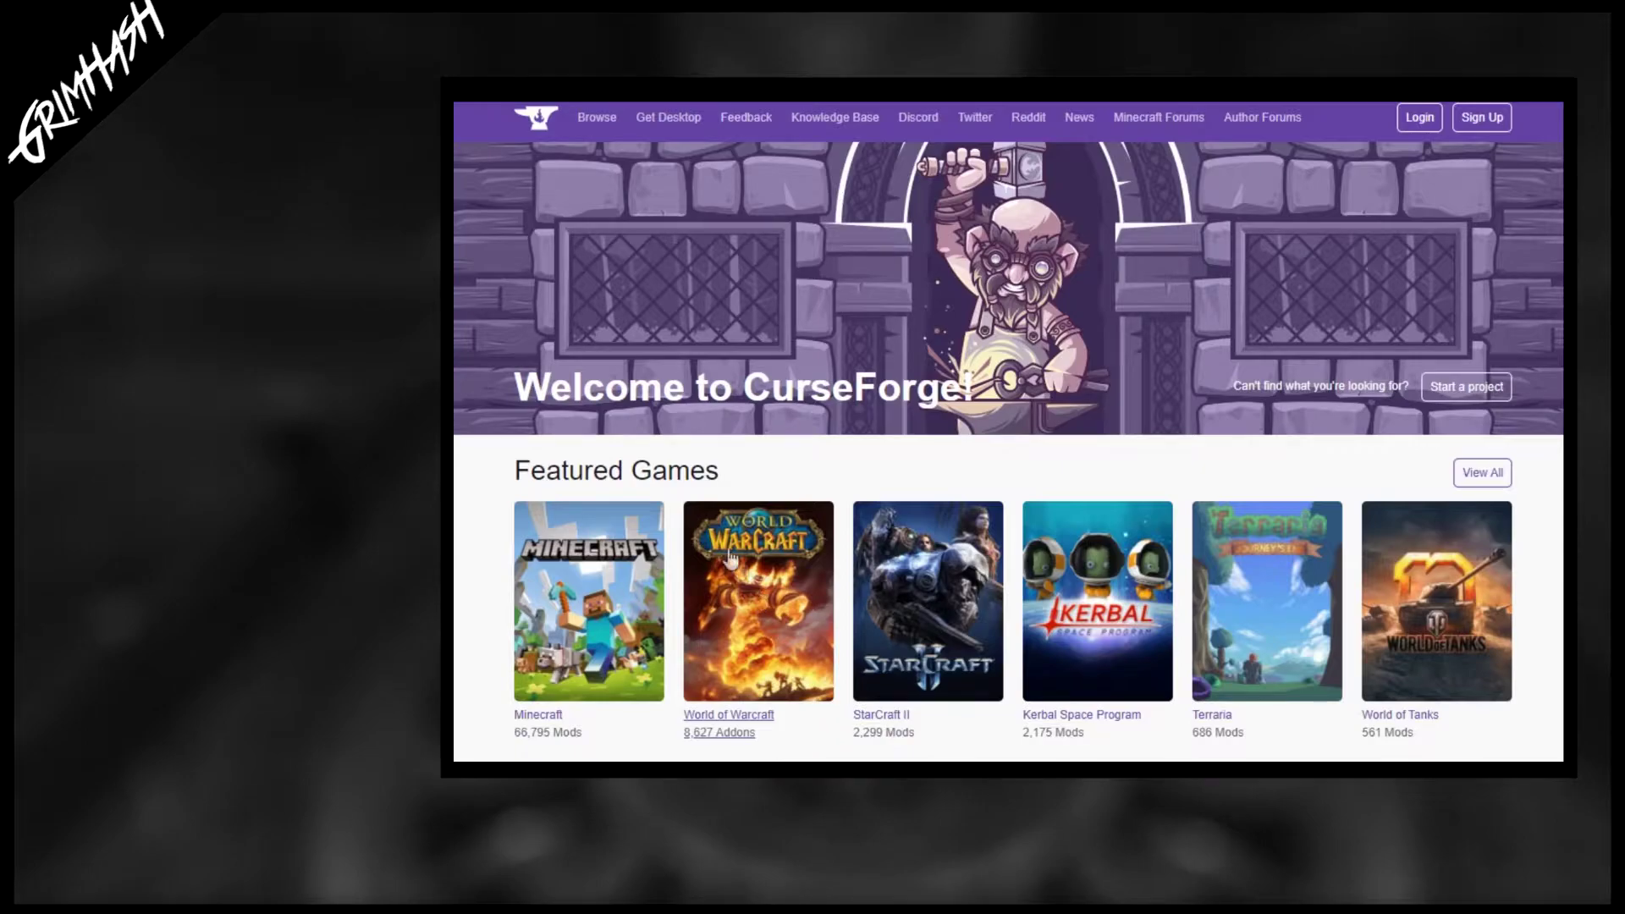
click(729, 558)
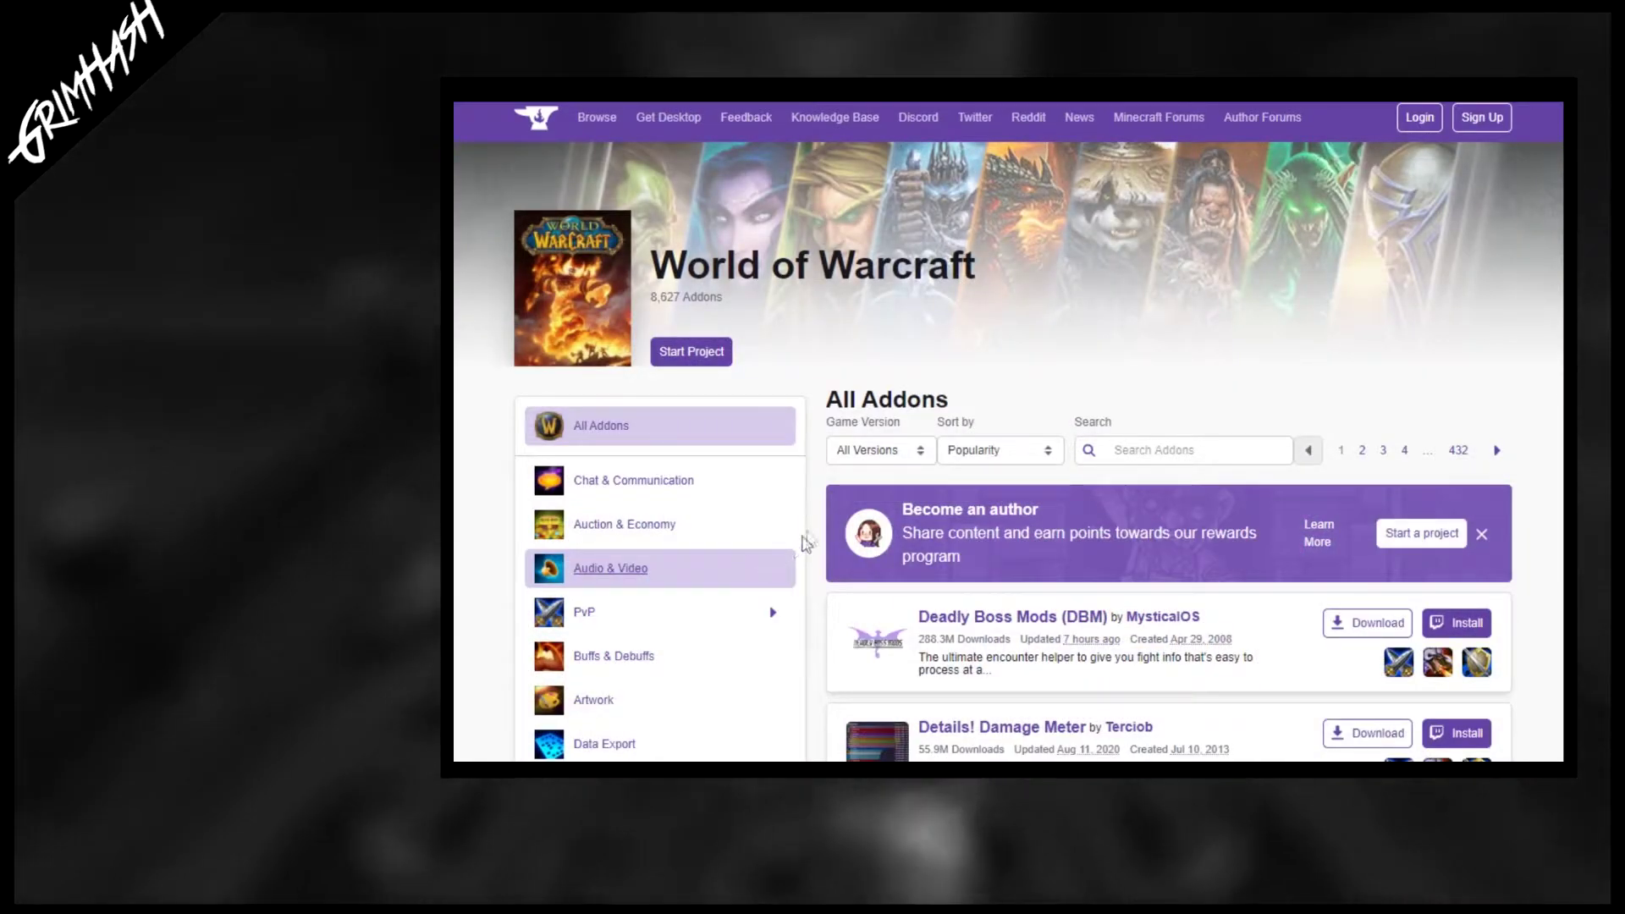
scroll(812, 533, down, 1)
scroll(812, 533, down, 1)
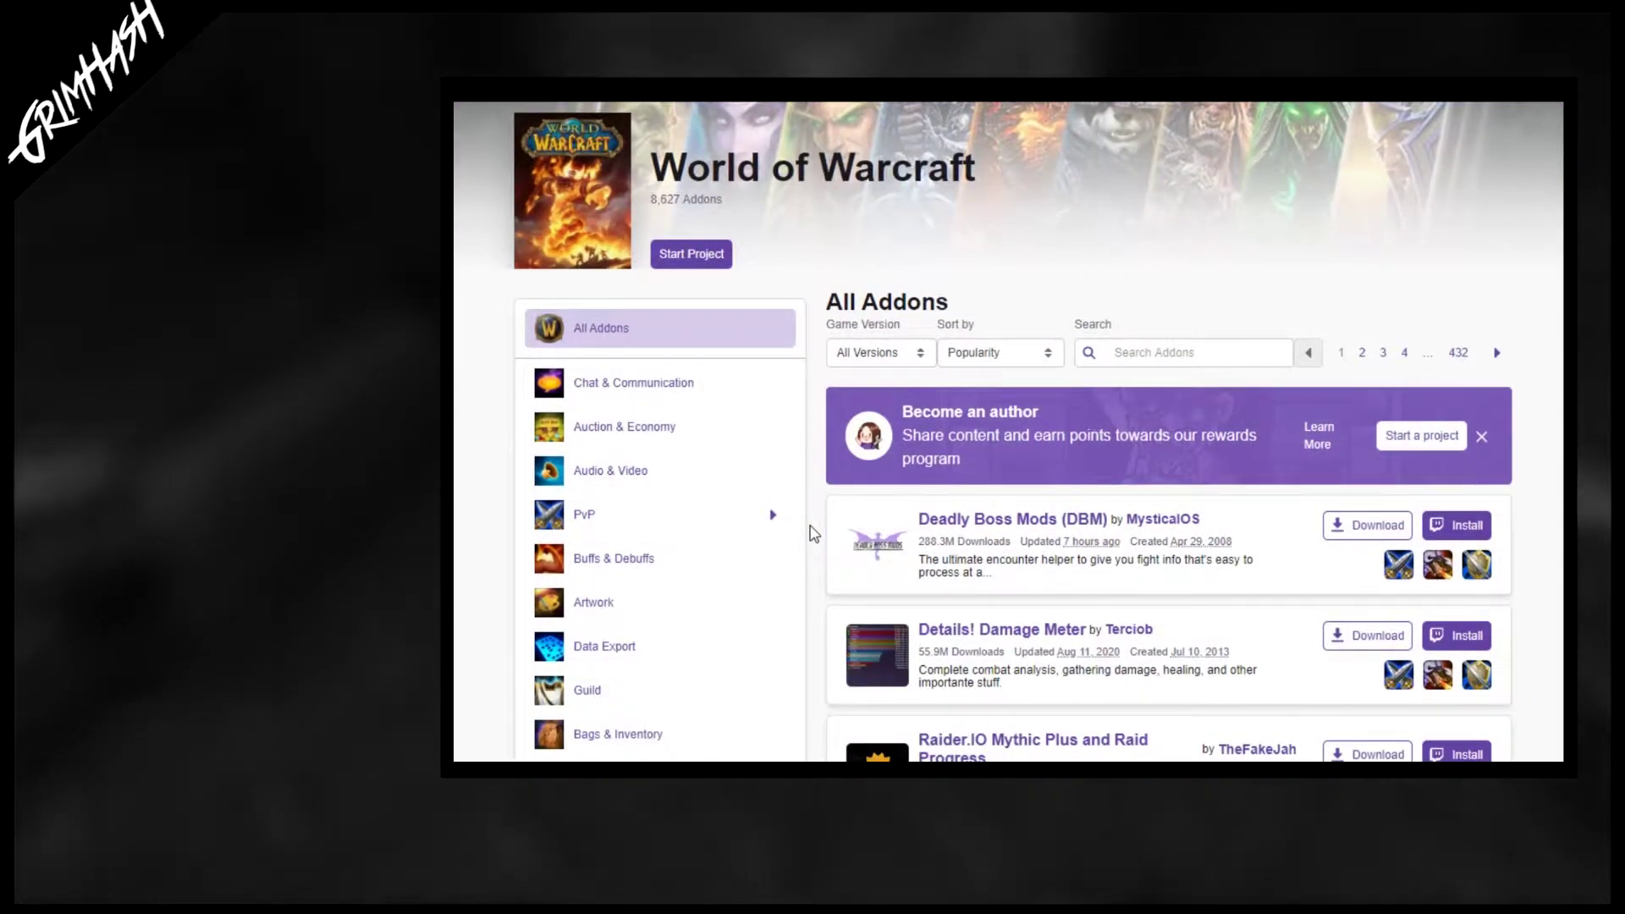
scroll(813, 533, up, 1)
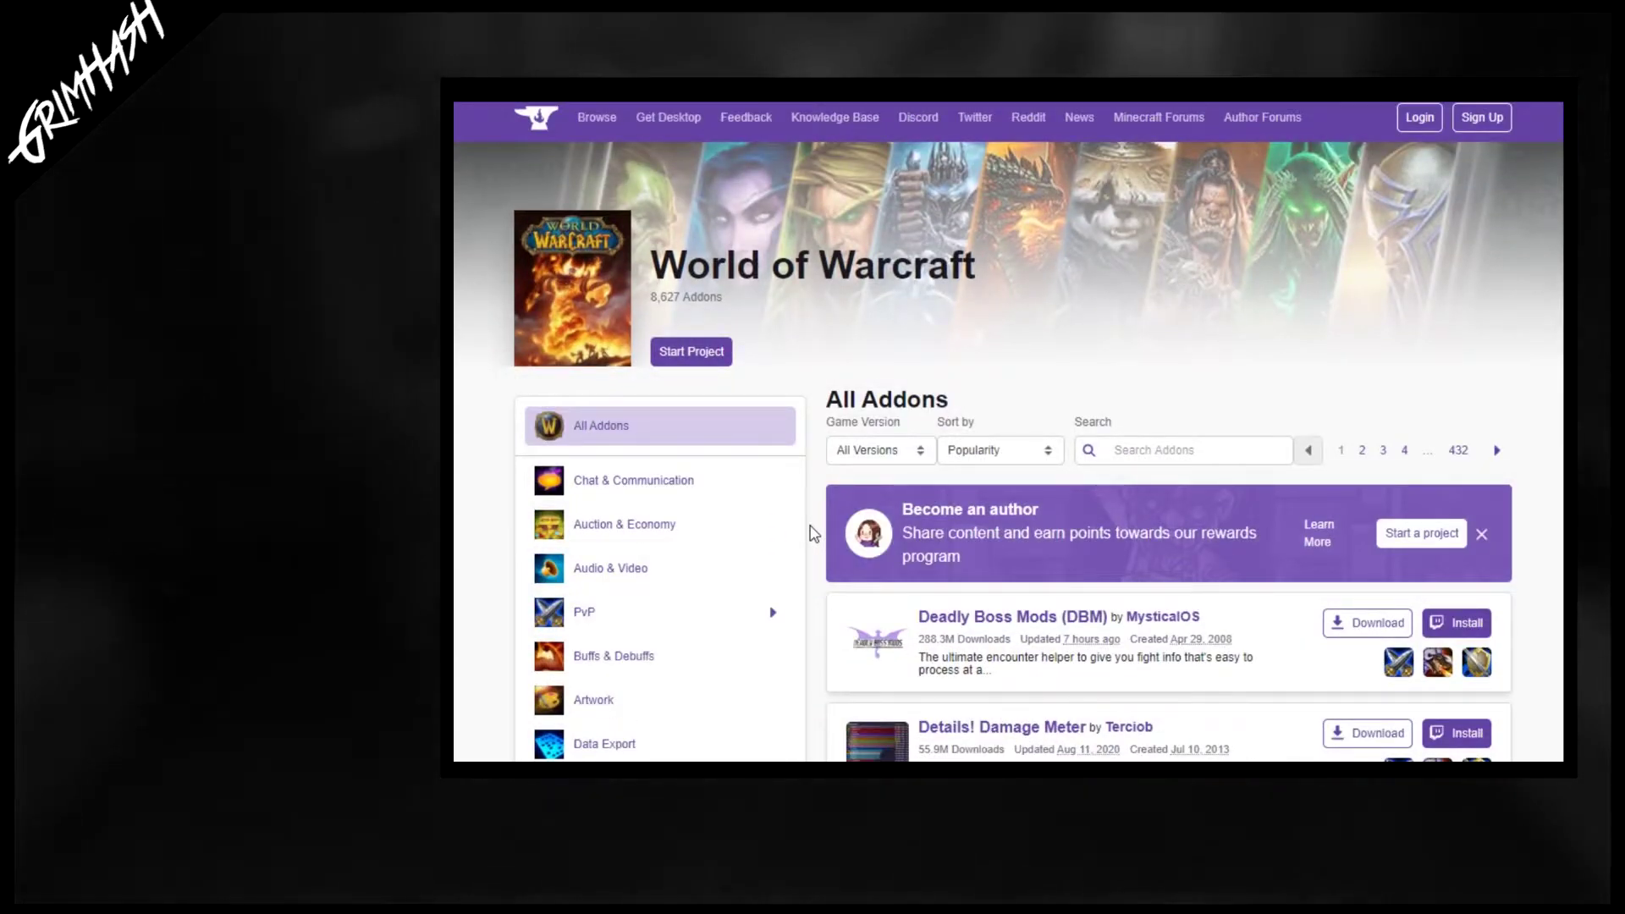
scroll(811, 533, down, 5)
scroll(811, 533, down, 4)
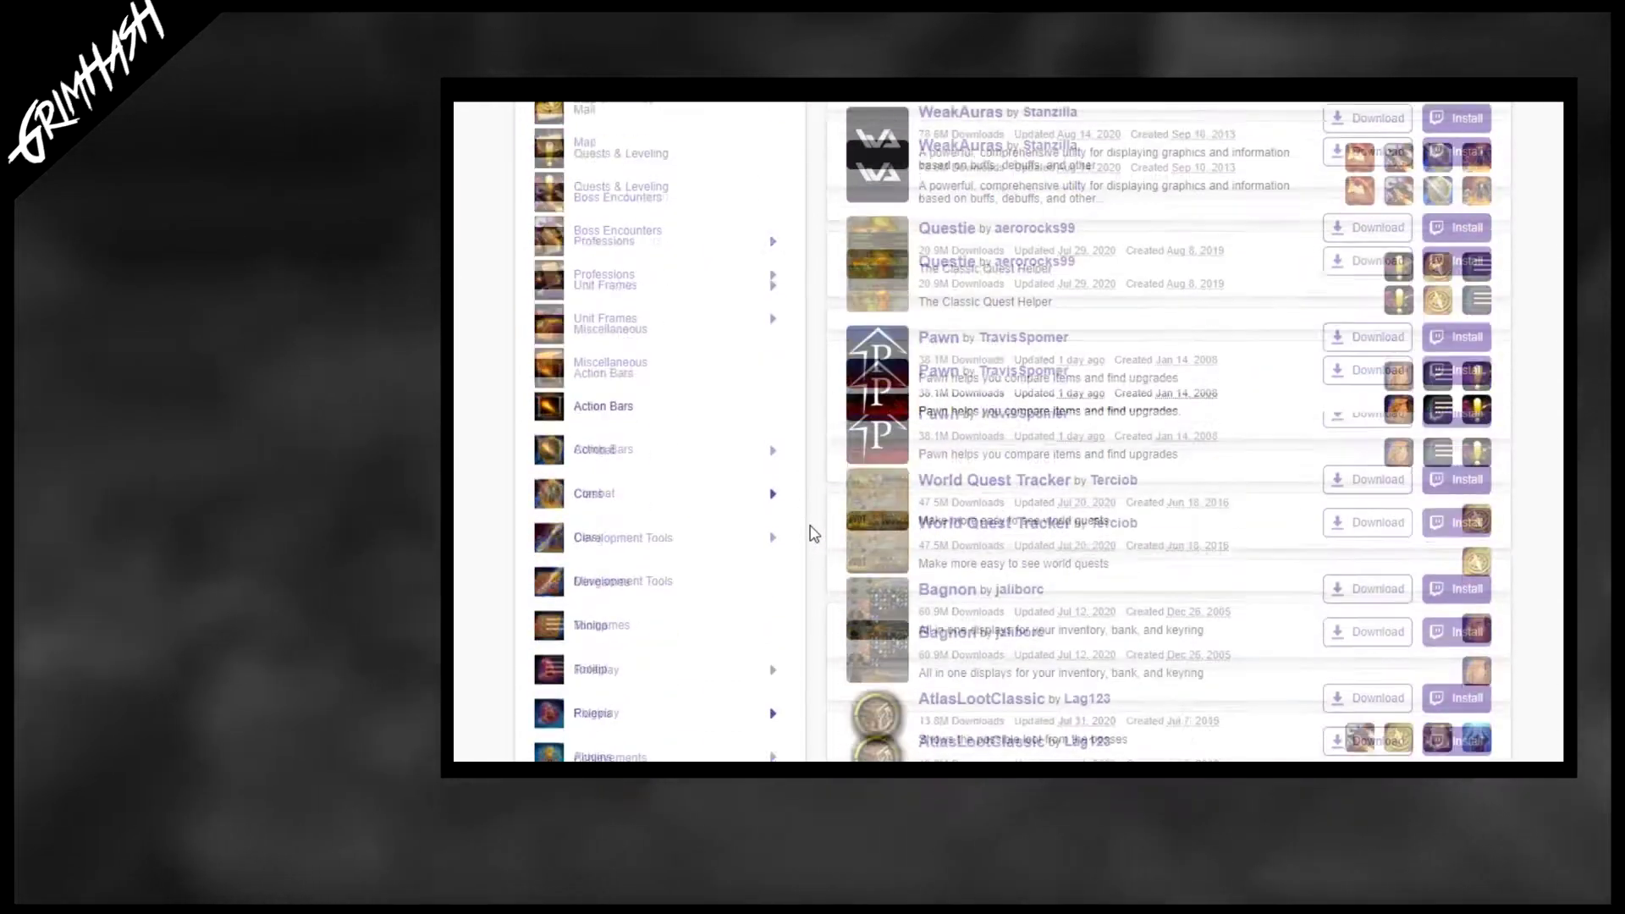
scroll(810, 533, up, 7)
scroll(812, 533, up, 2)
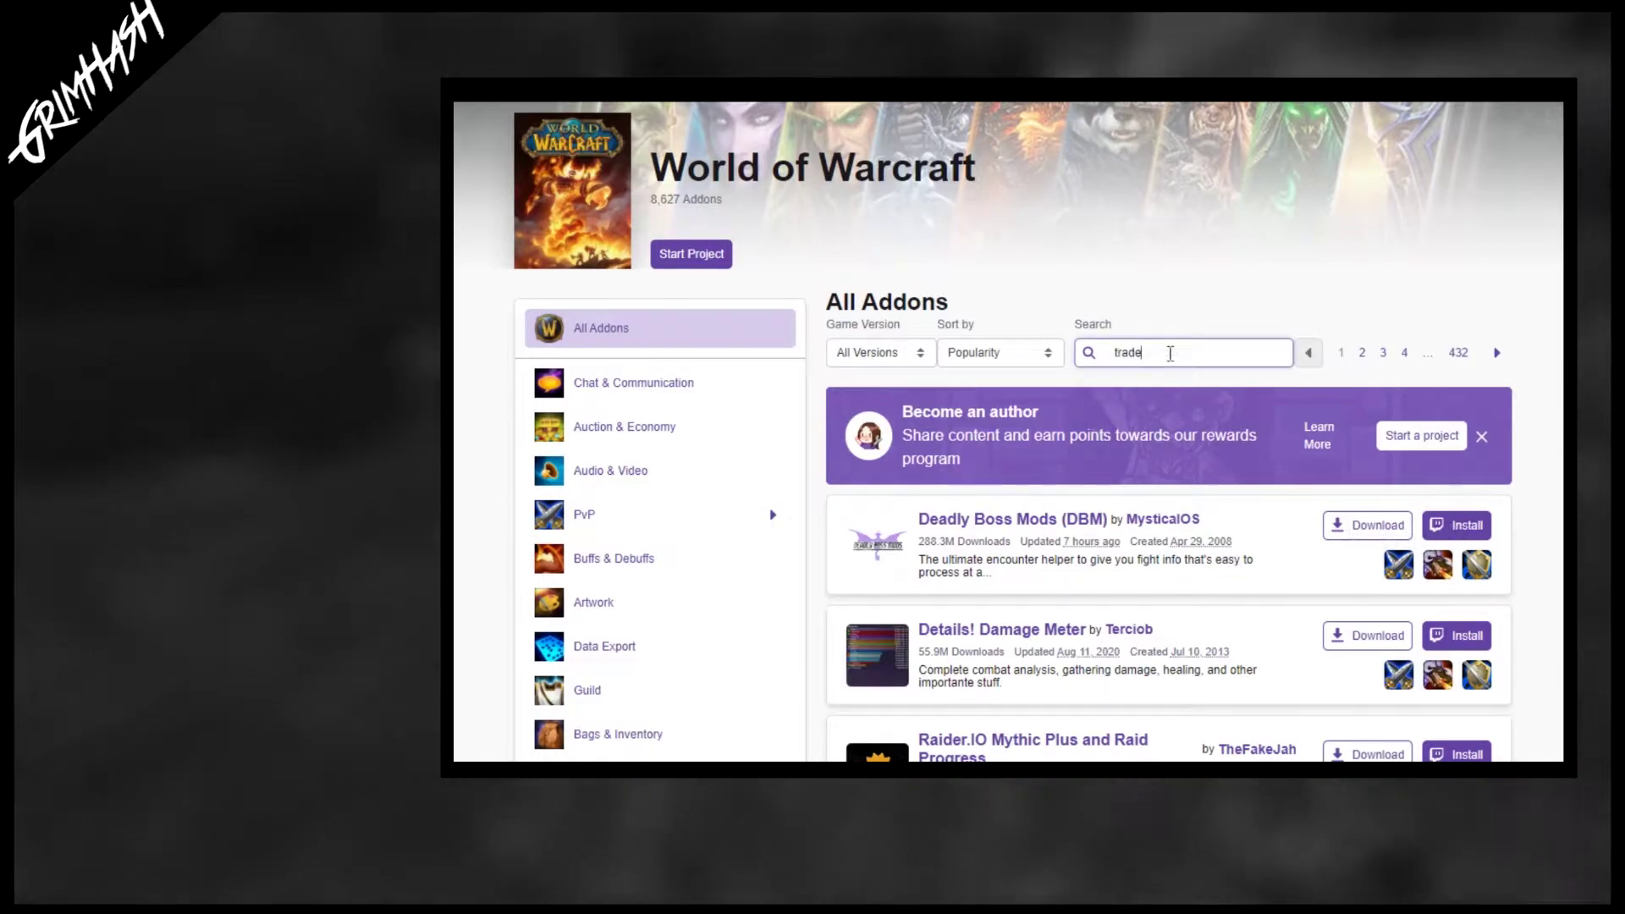
key(Return)
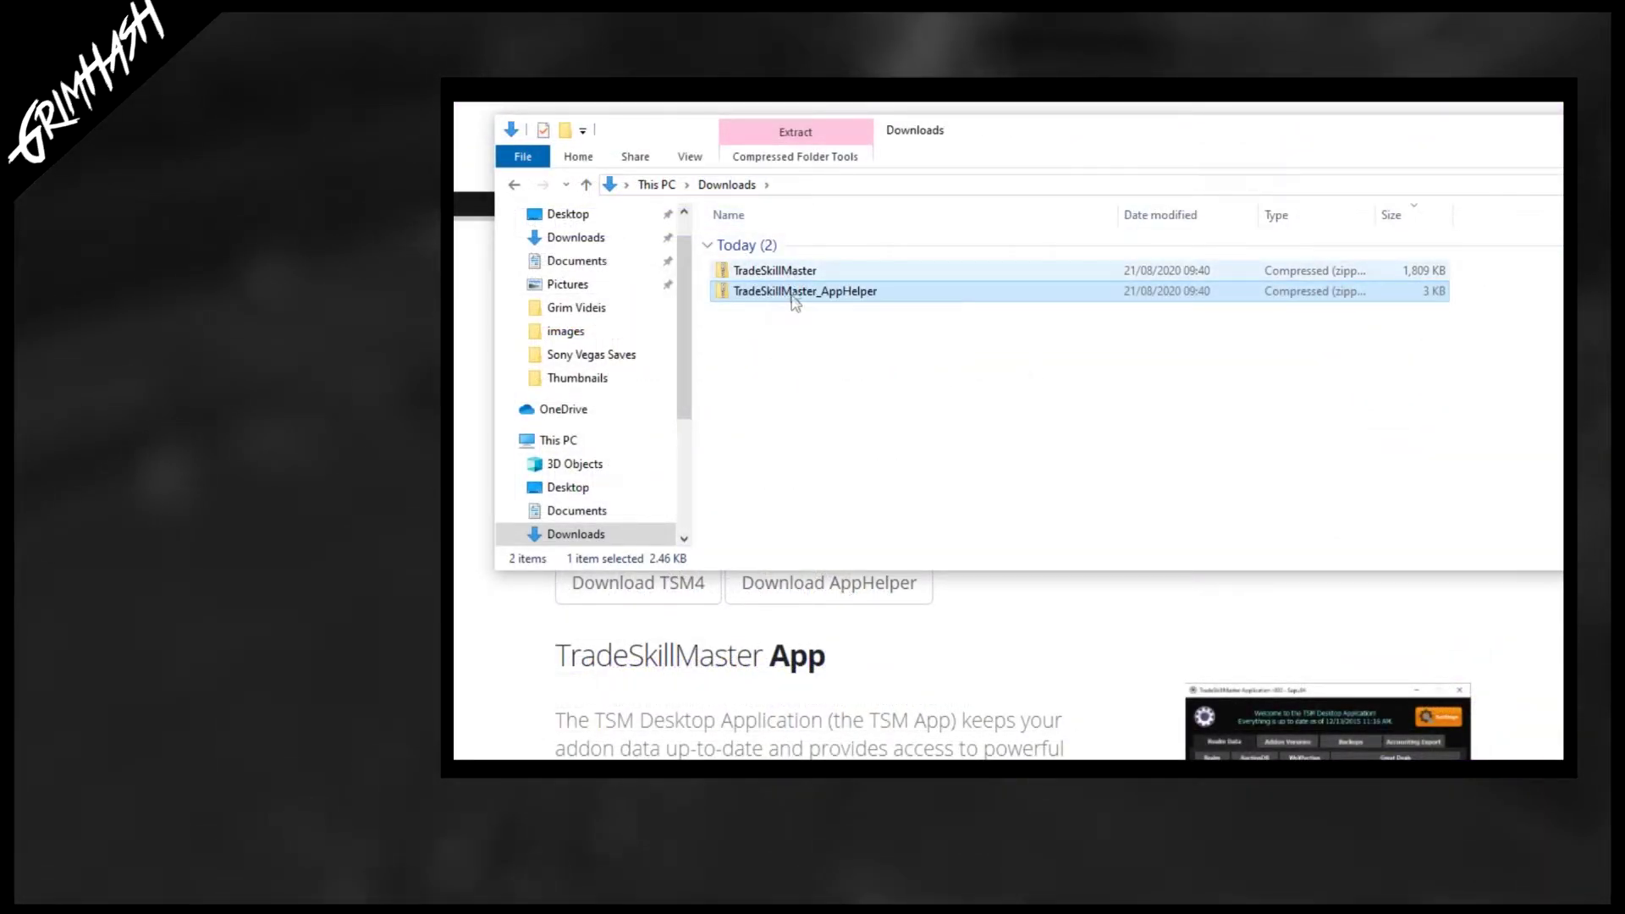
Step: From the Blizzard launcher, show World of Warcraft in File Explorer and open its _retail_\Interface\AddOns folder
click(855, 396)
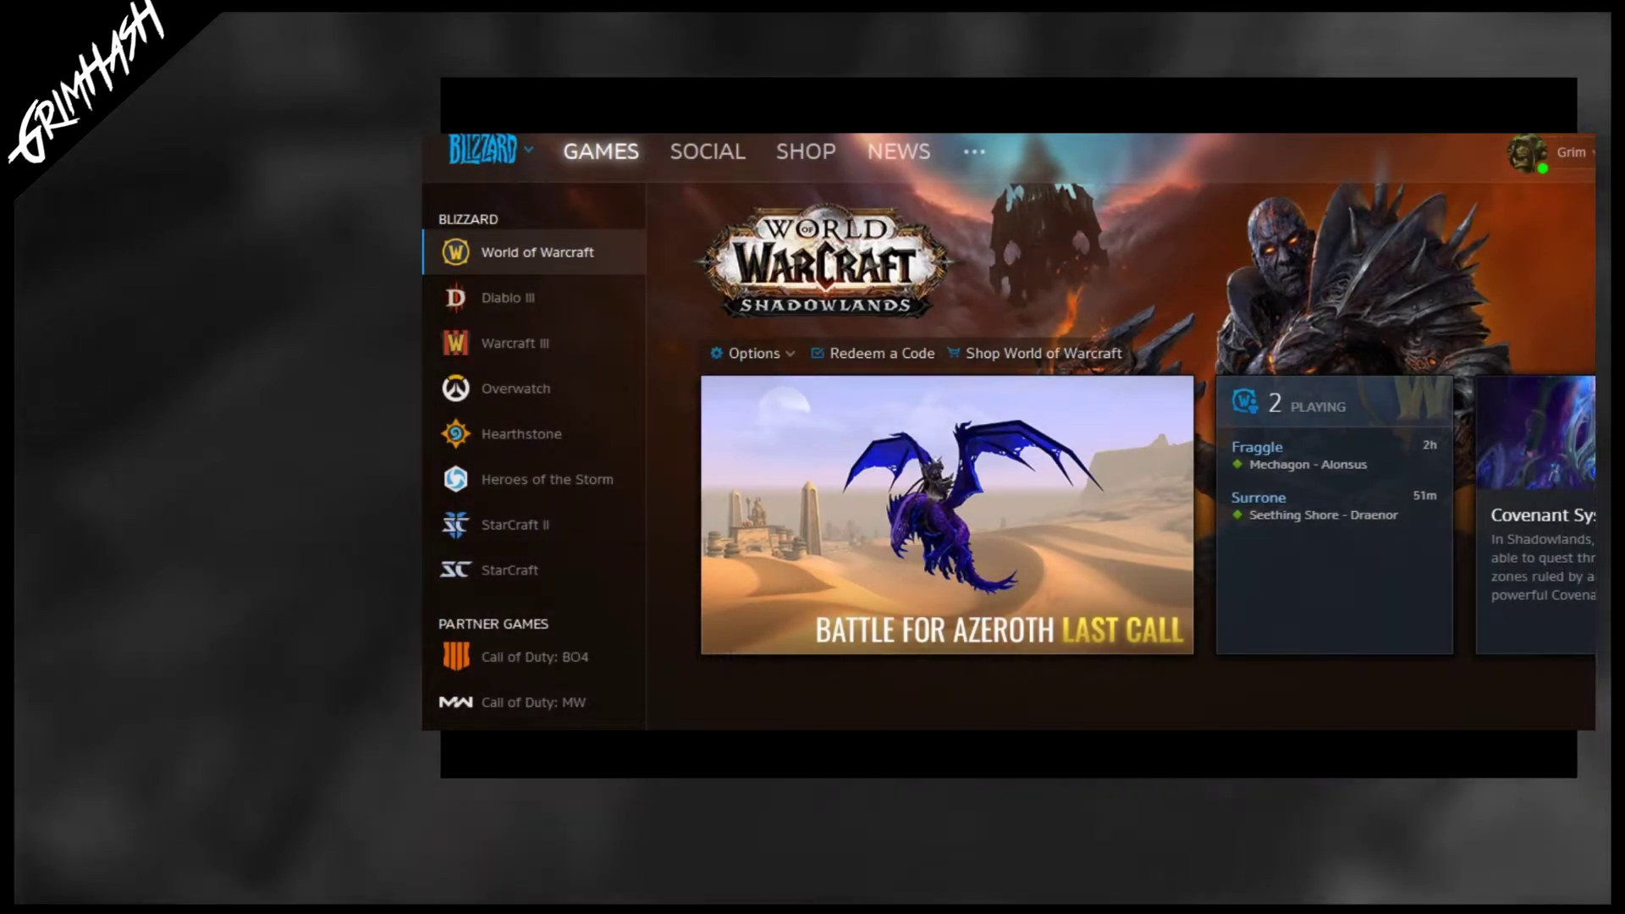
click(770, 353)
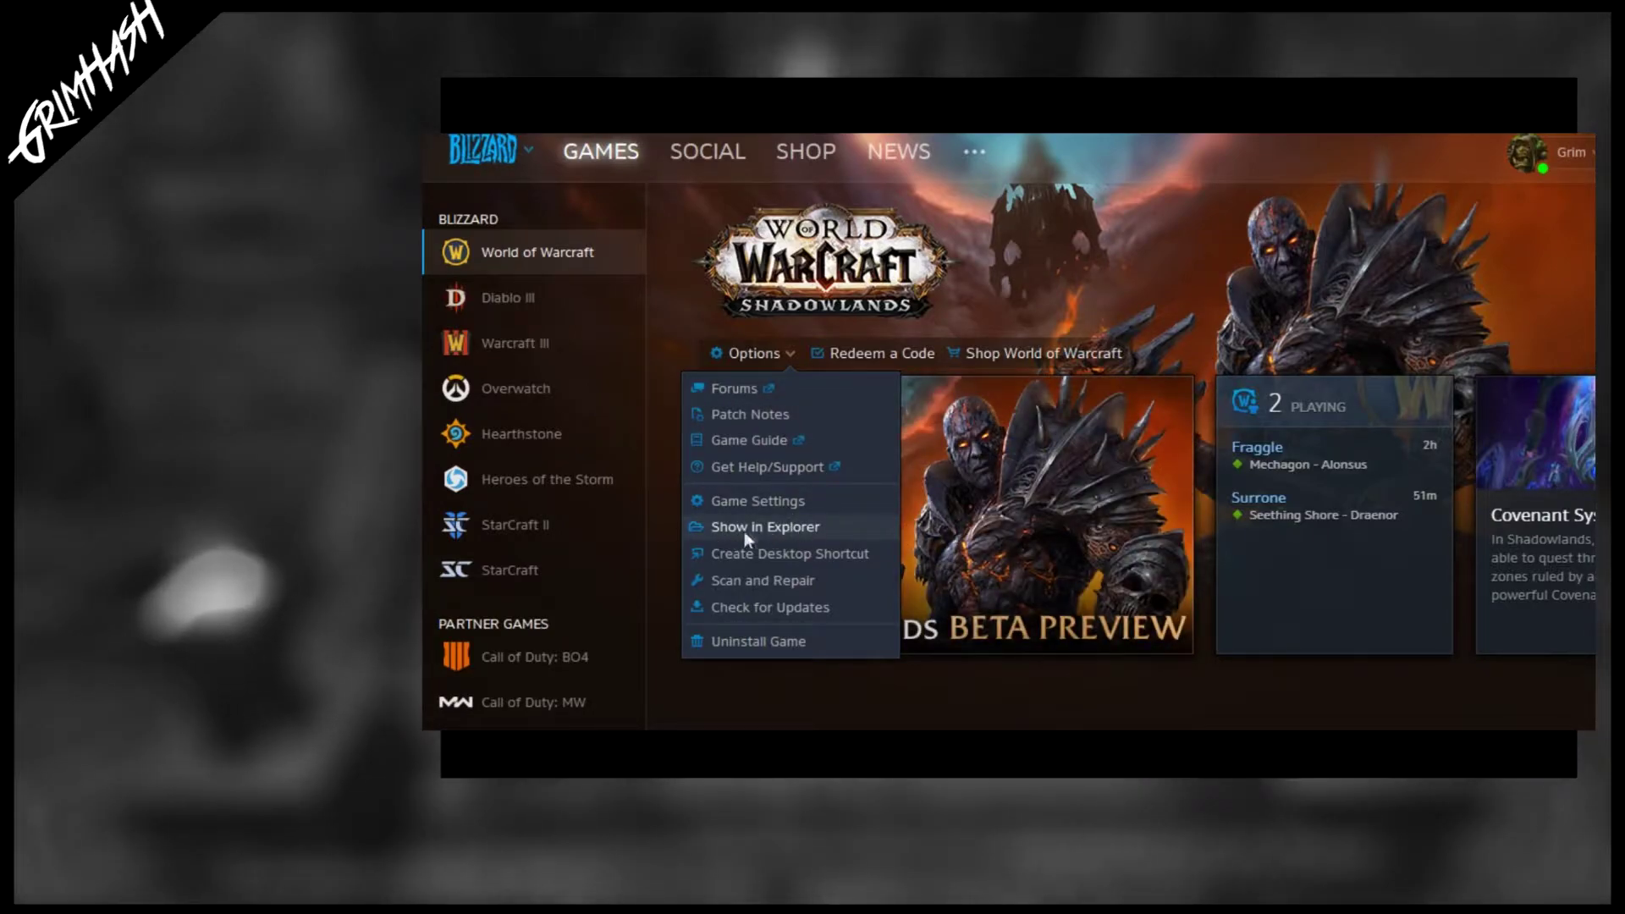
click(770, 527)
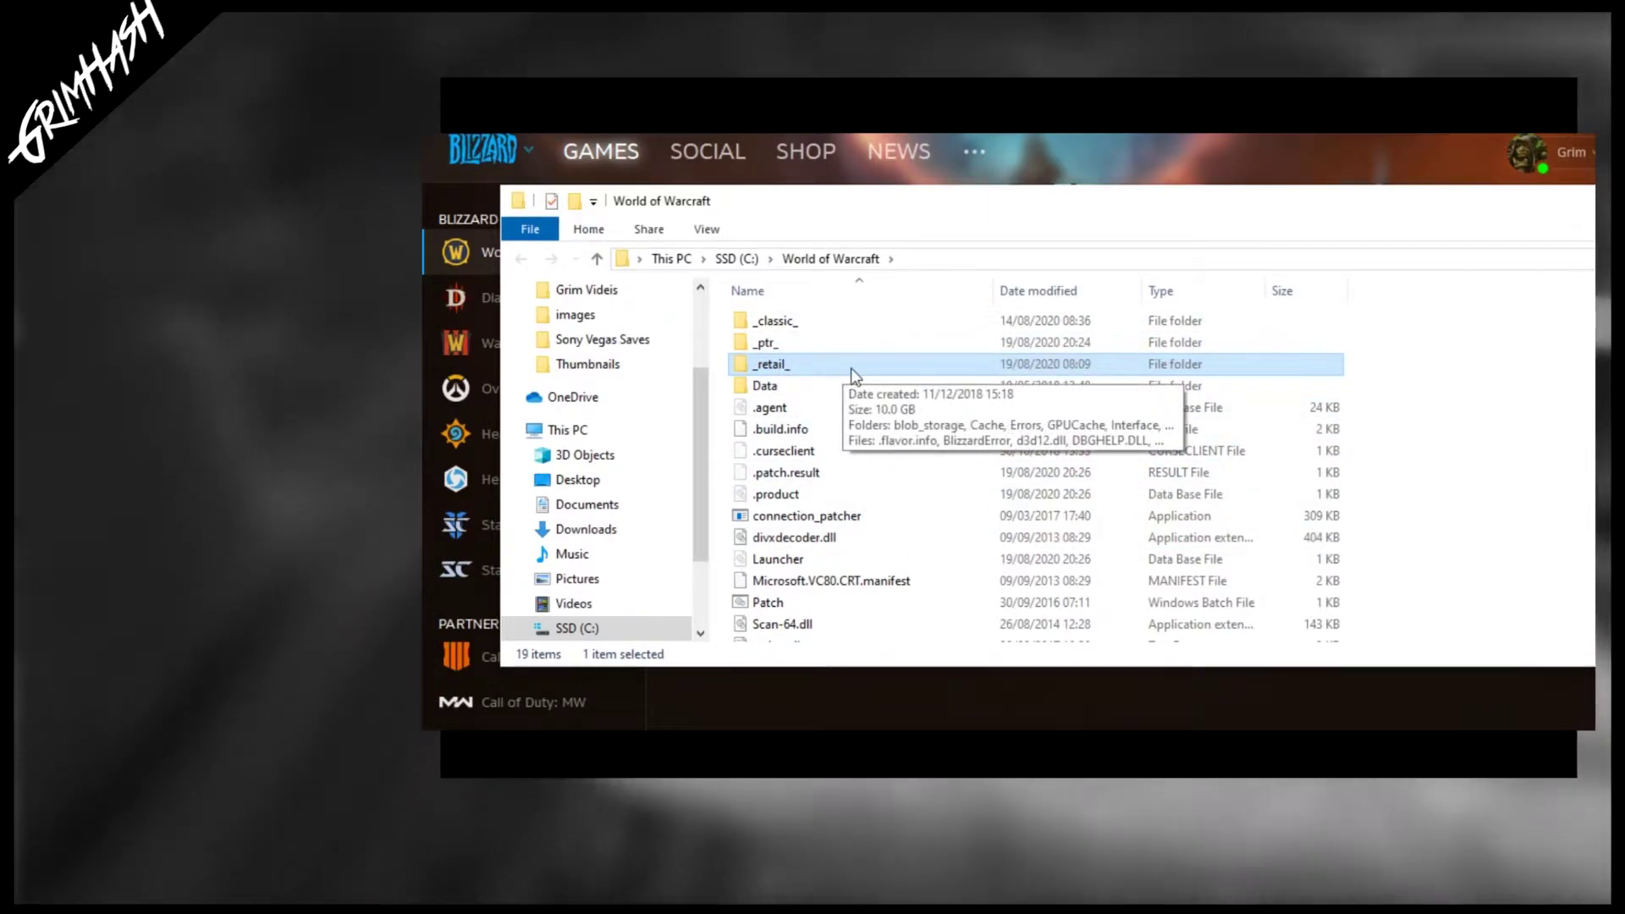
double_click(852, 370)
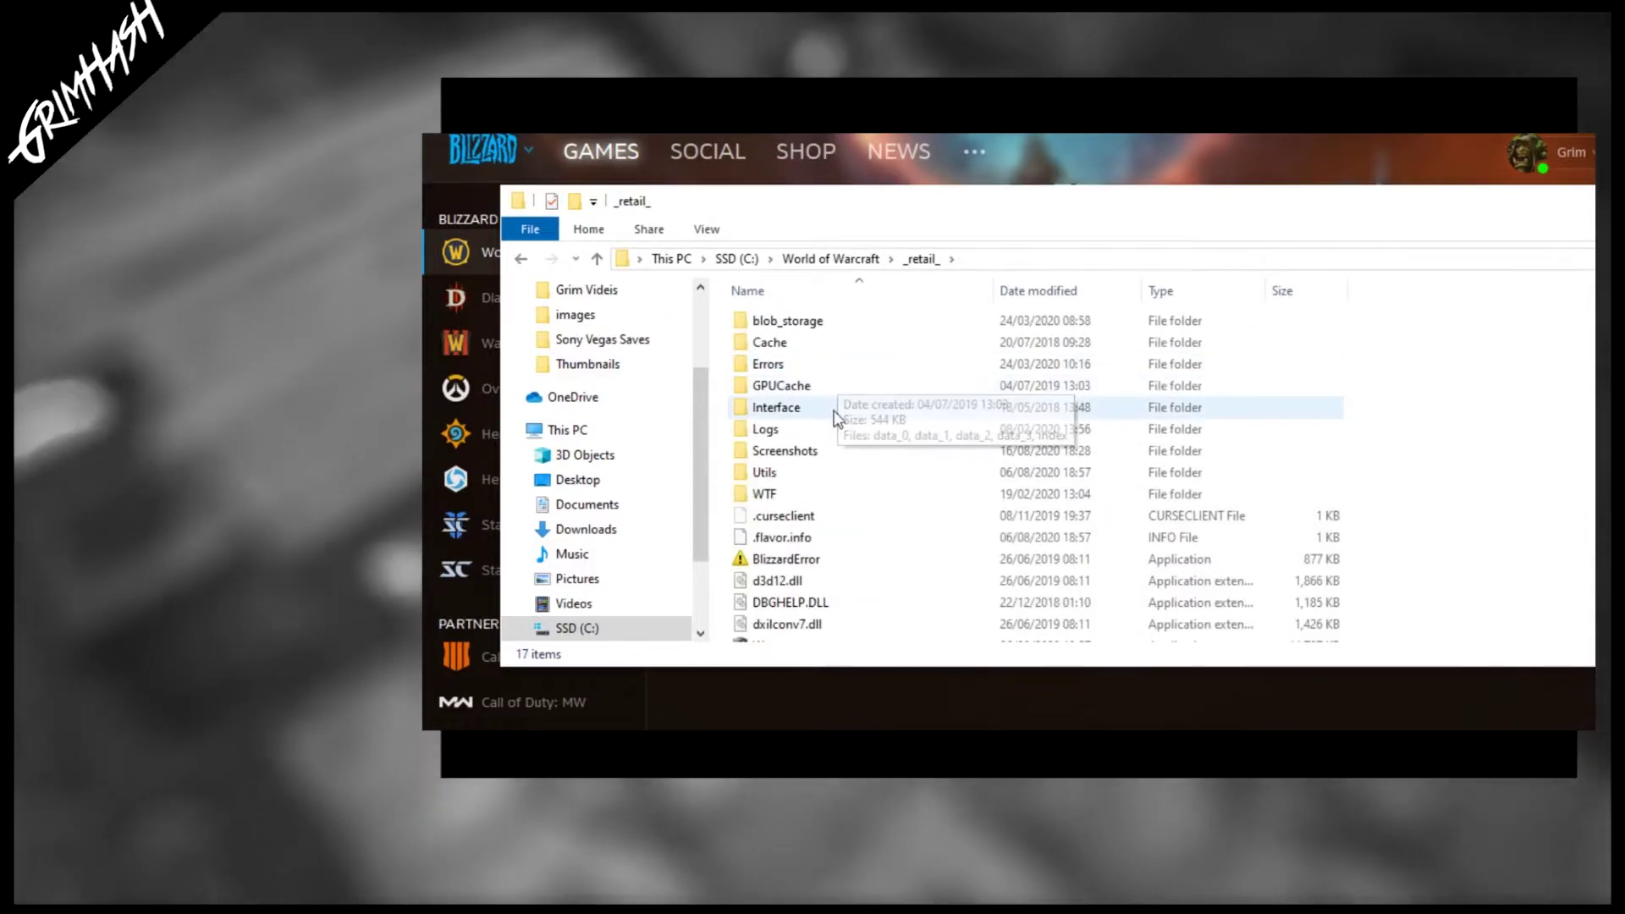
double_click(834, 412)
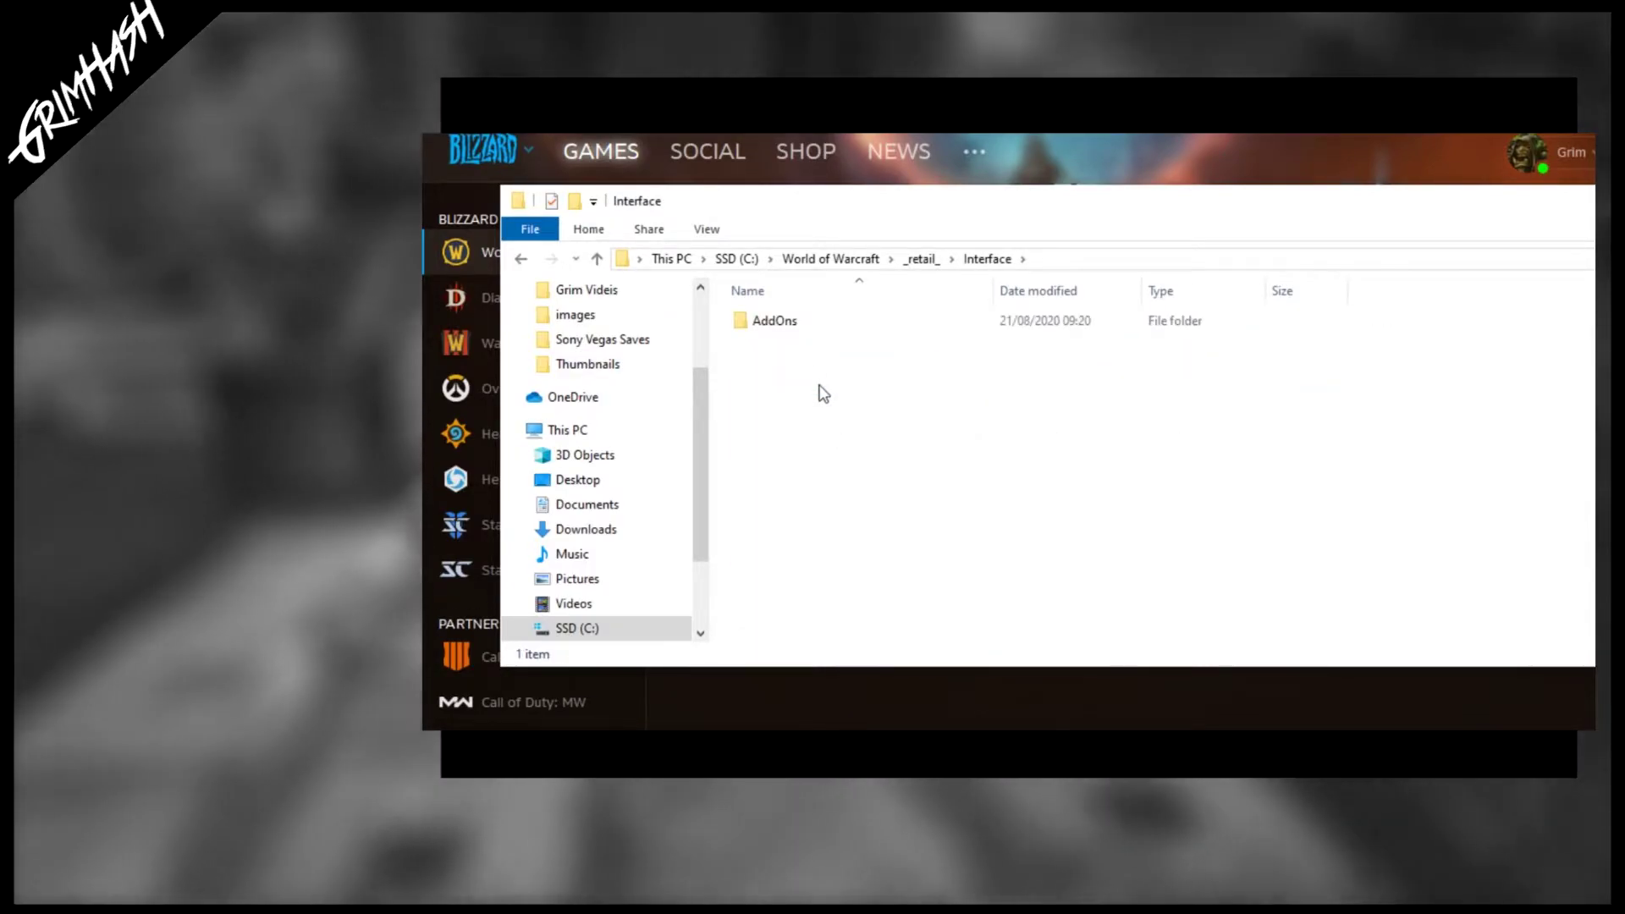
click(793, 328)
double_click(794, 327)
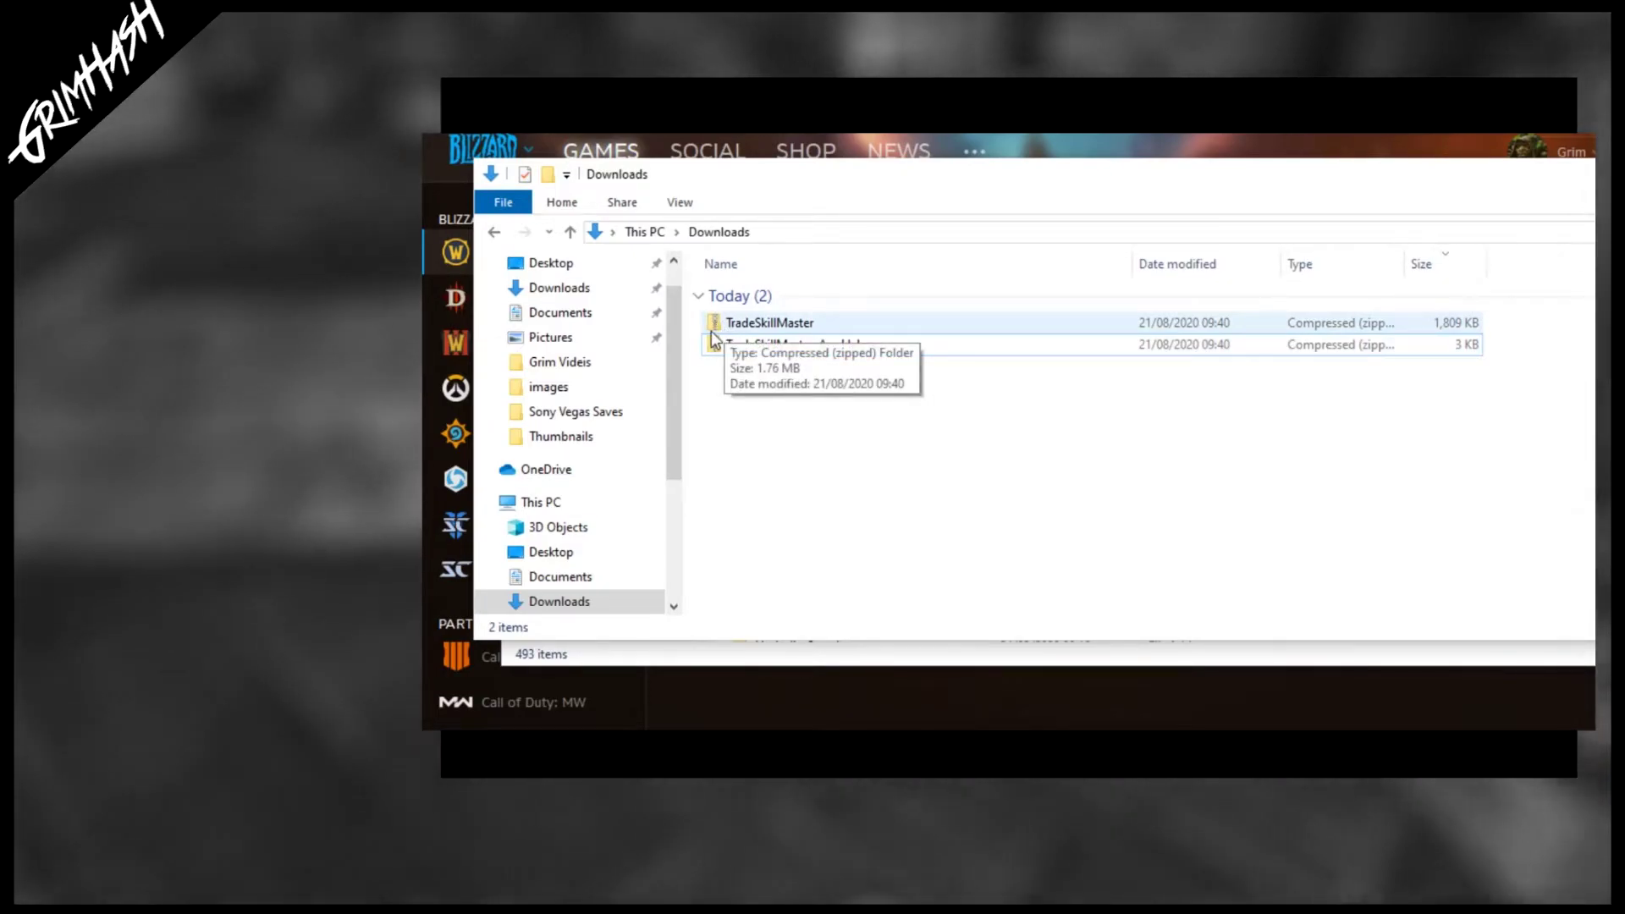
Step: Copy the TradeSkillMaster folder from its downloaded zip into the AddOns folder, replacing the existing files
double_click(713, 327)
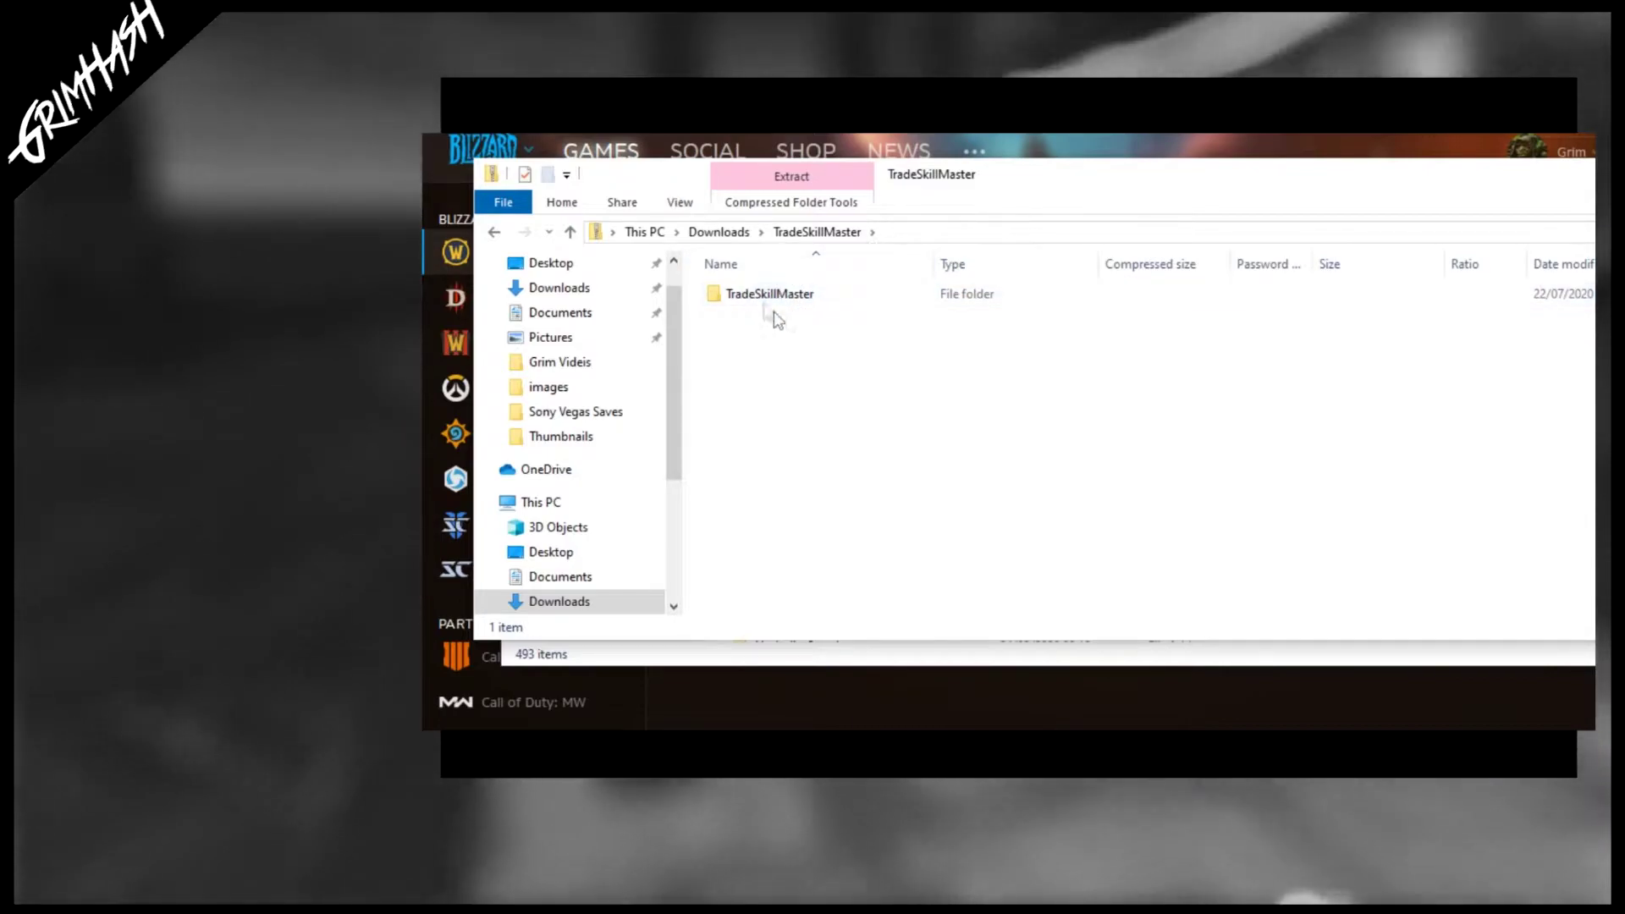
drag(904, 186, 895, 474)
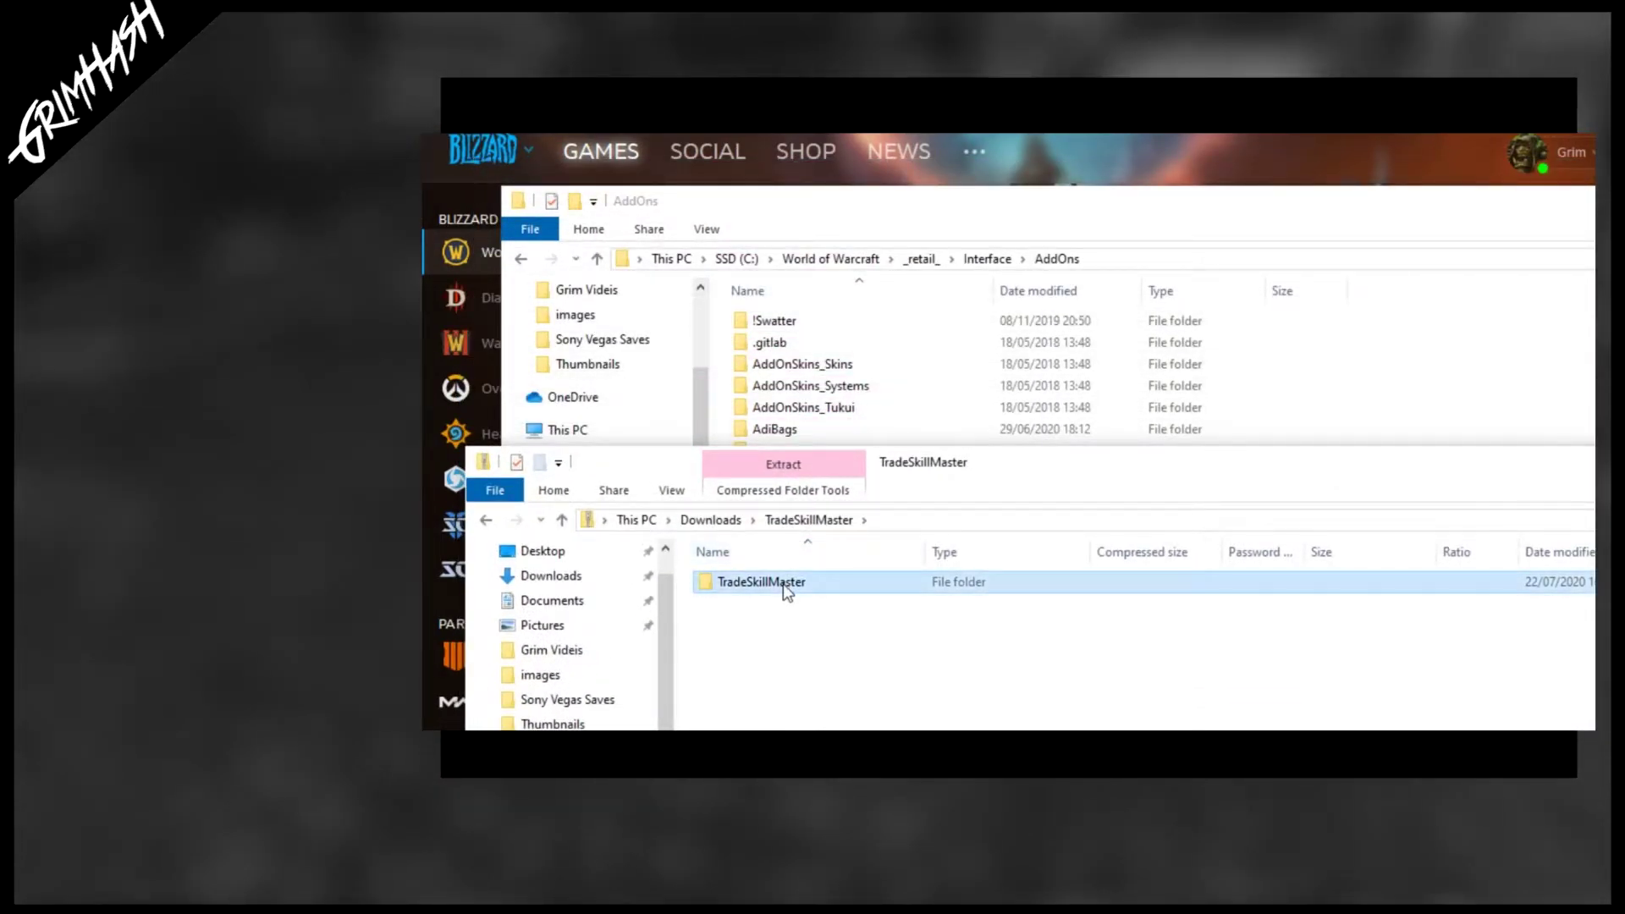
drag(784, 583, 1261, 470)
drag(1447, 367, 1447, 367)
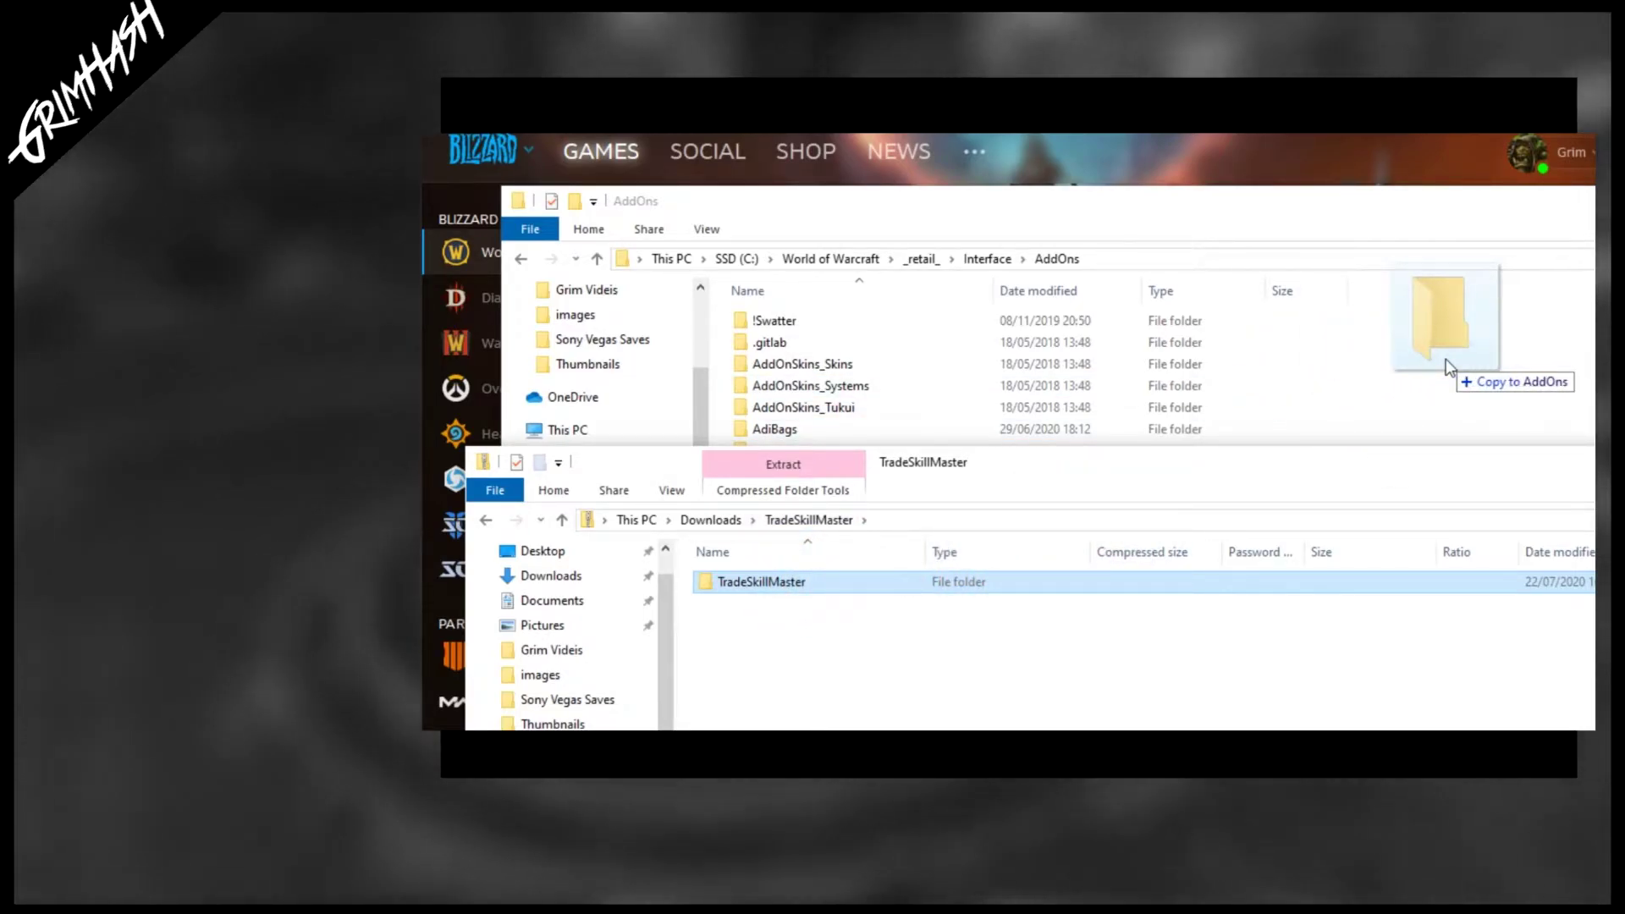
mouse_move(1447, 367)
mouse_down()
mouse_move(1314, 372)
mouse_move(1434, 360)
mouse_up()
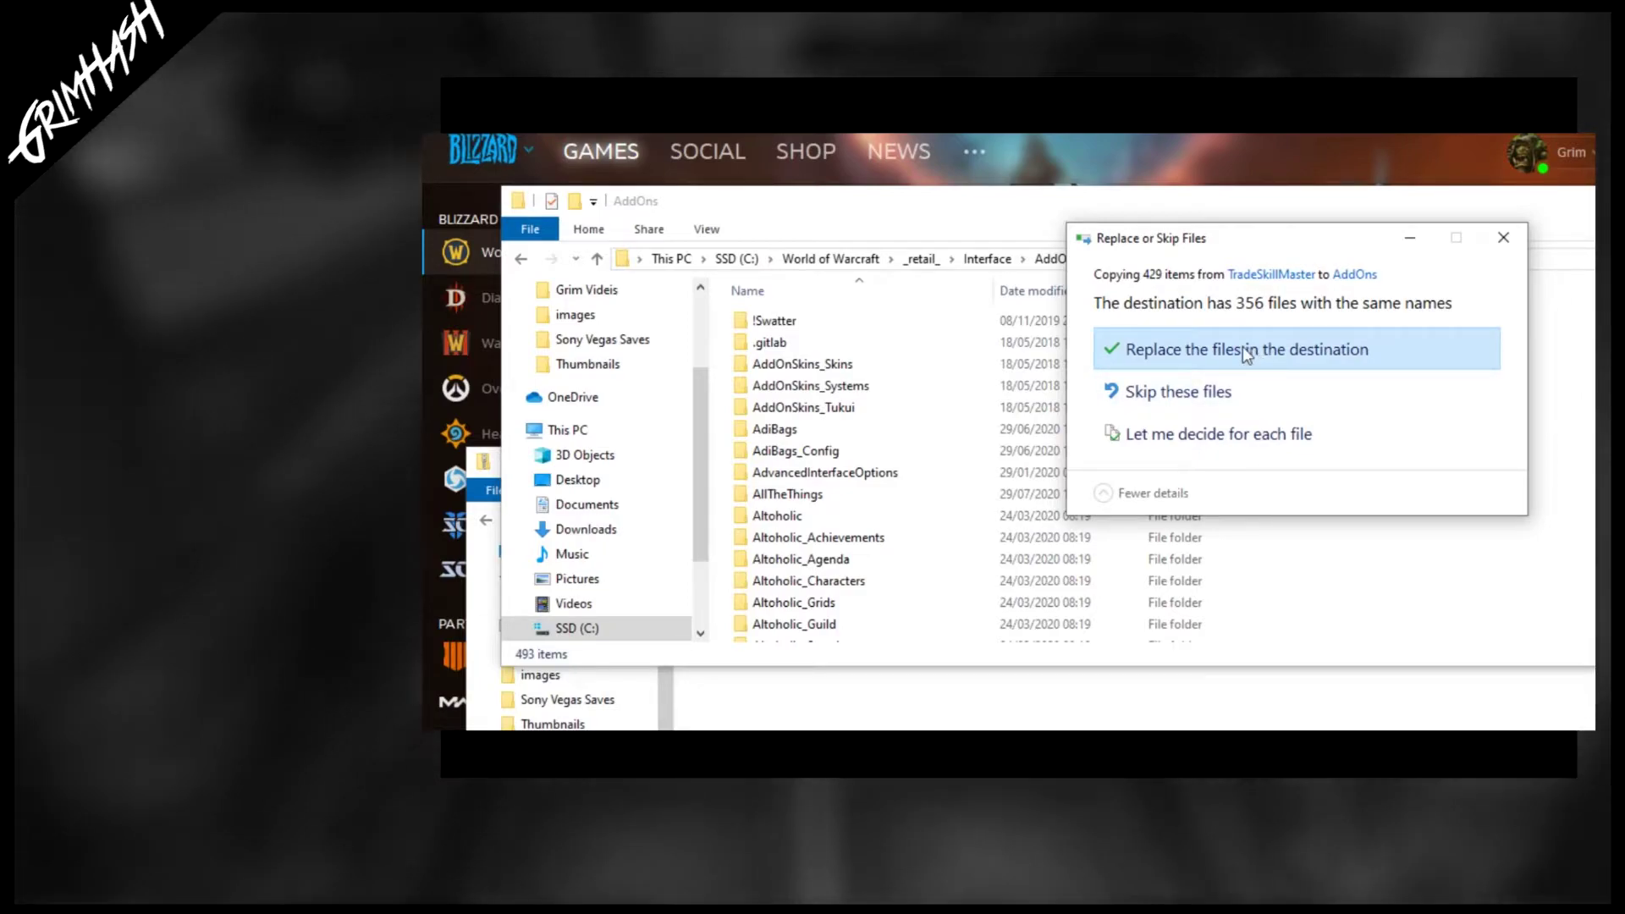
click(1216, 343)
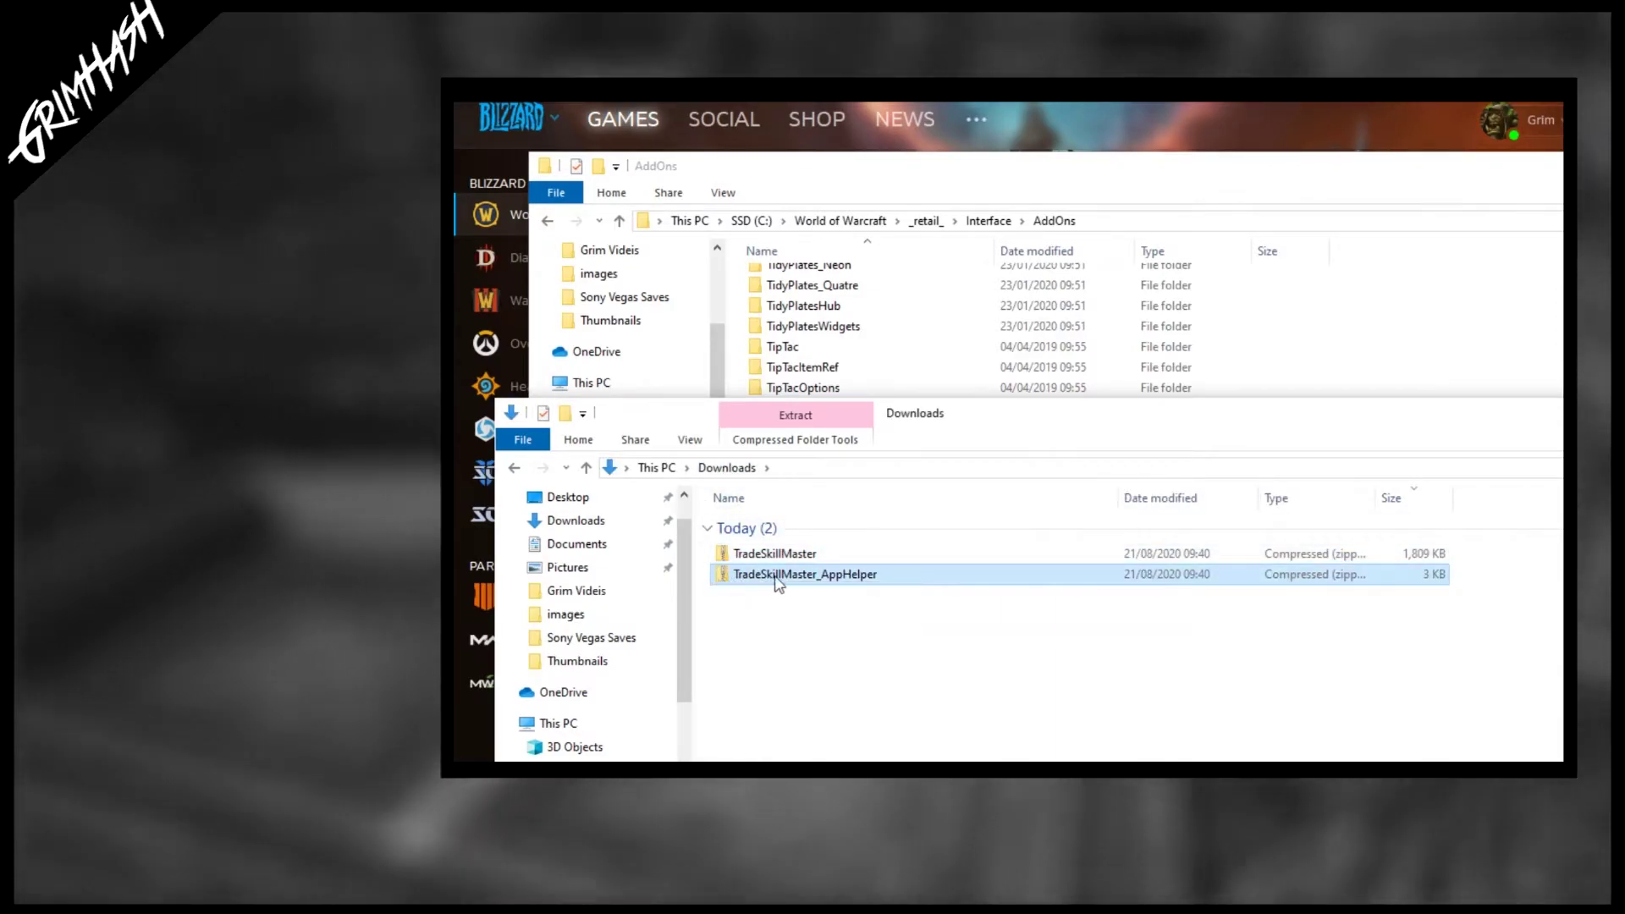
Step: Copy the TradeSkillMaster_AppHelper folder from its downloaded zip into AddOns, replacing the files in the destination
double_click(778, 576)
drag(783, 526, 994, 520)
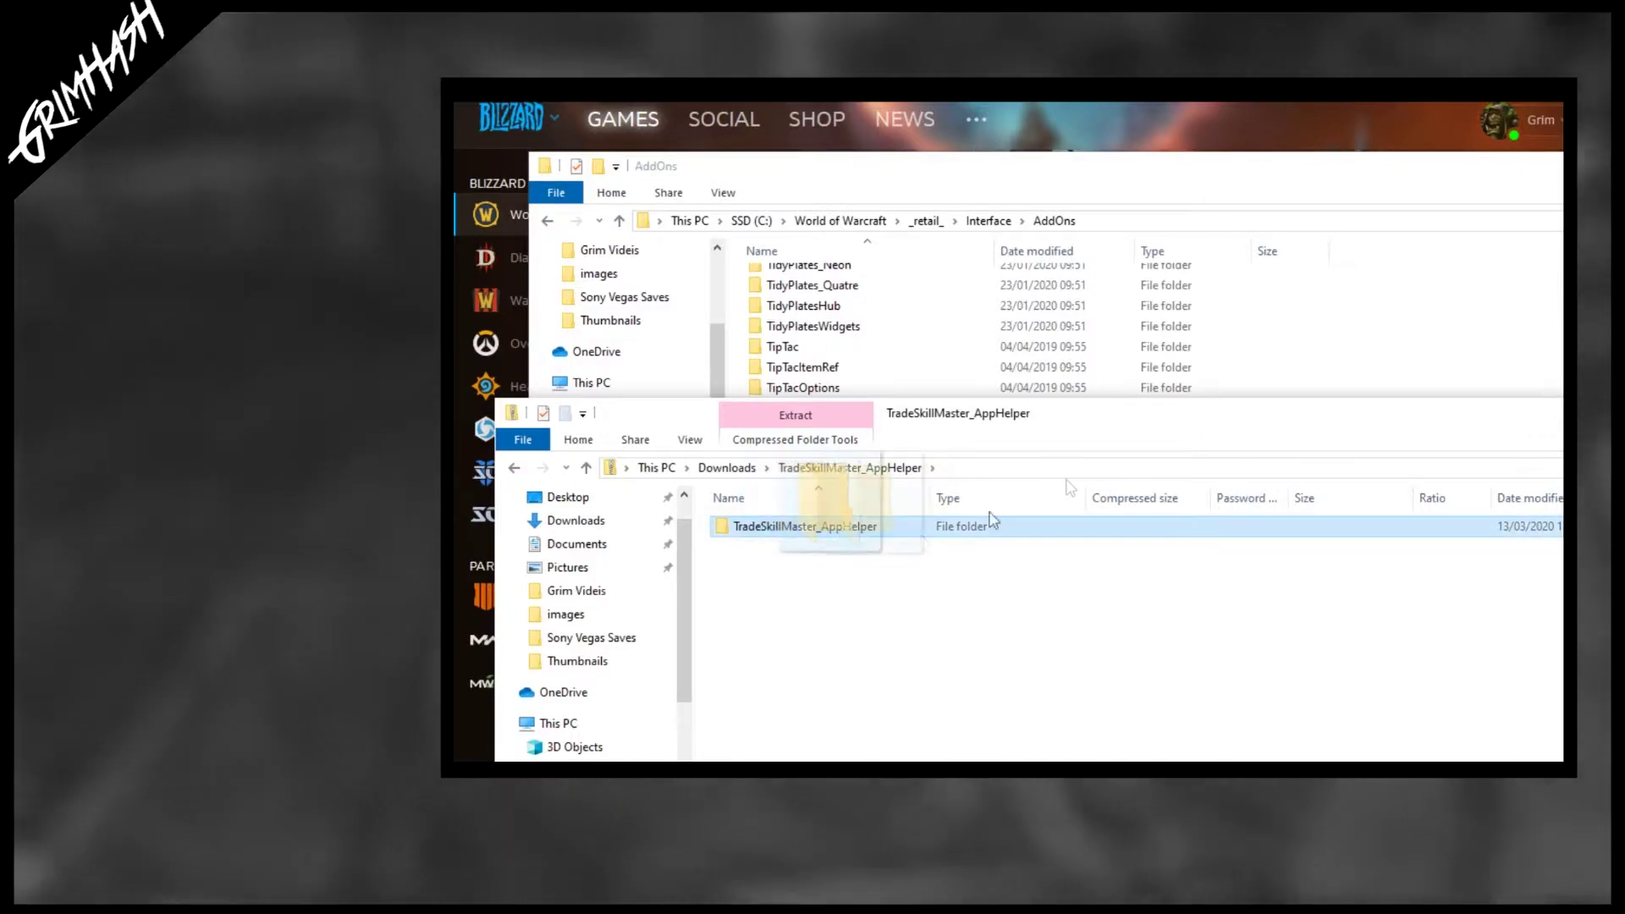
drag(1477, 300, 1480, 304)
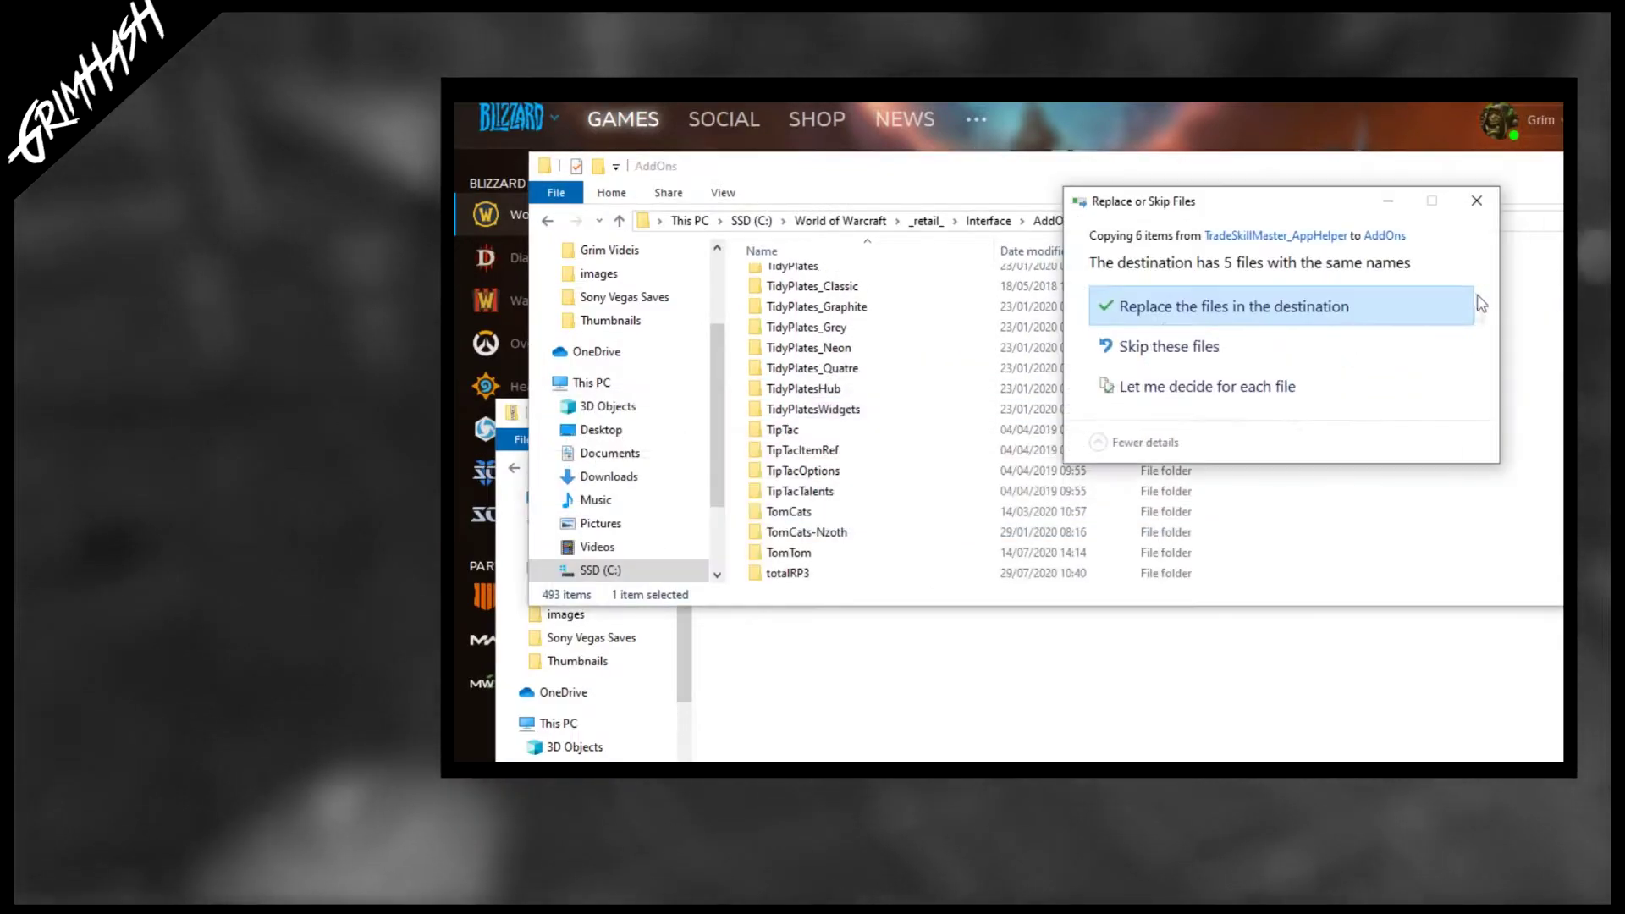
click(1242, 307)
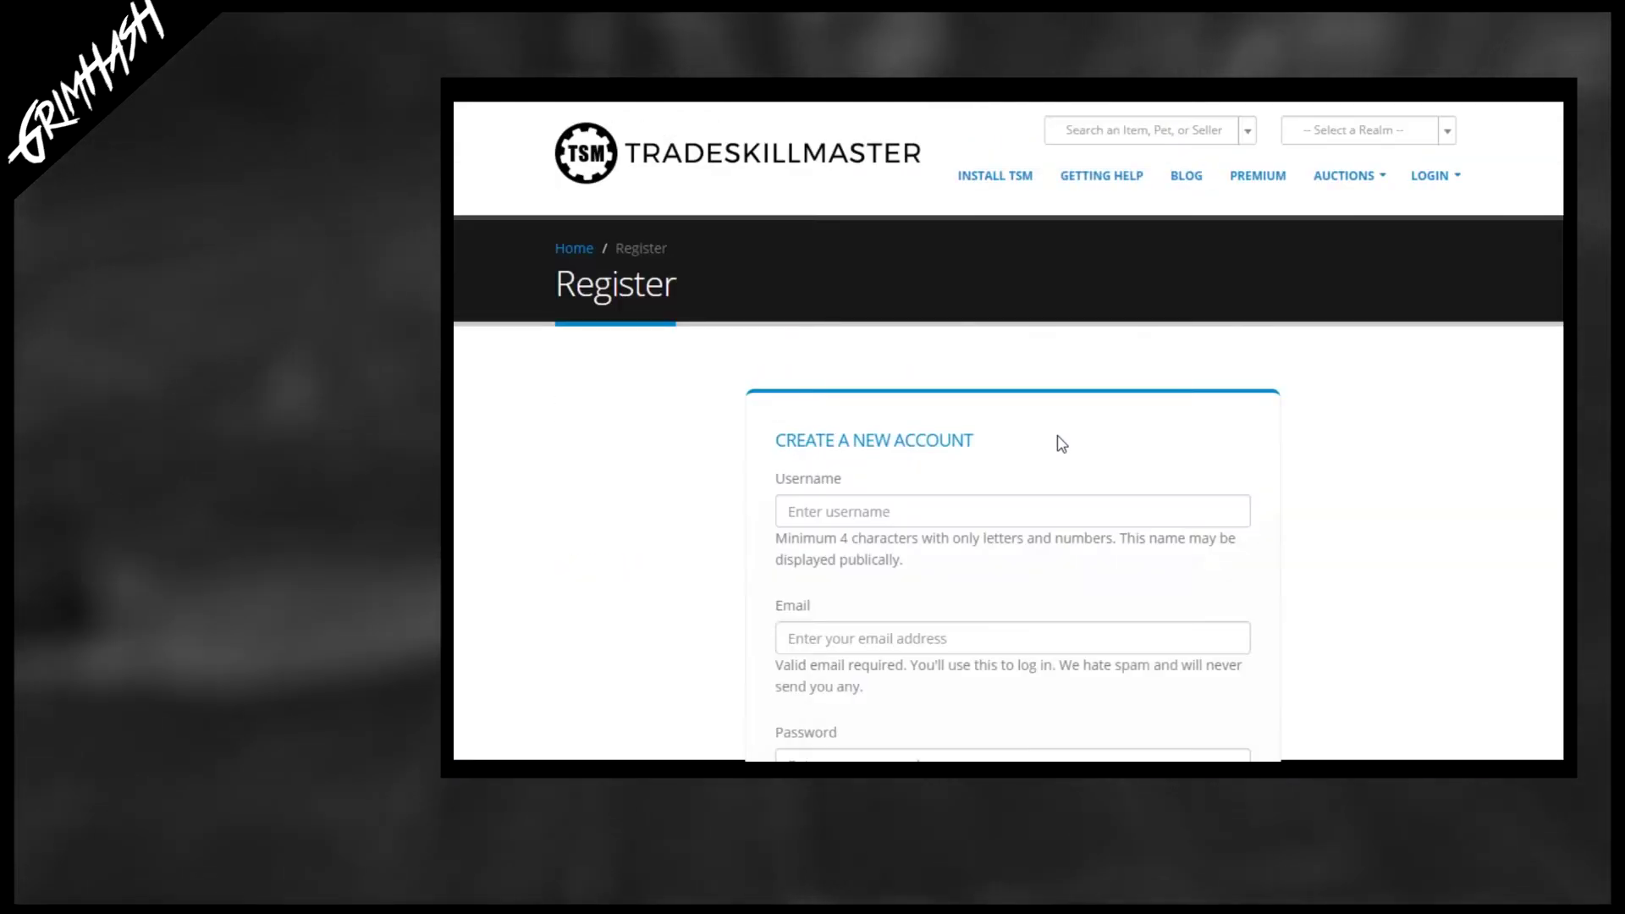
Step: Return to the TradeSkillMaster website in the browser and view the end of the account registration form
scroll(1058, 443, down, 5)
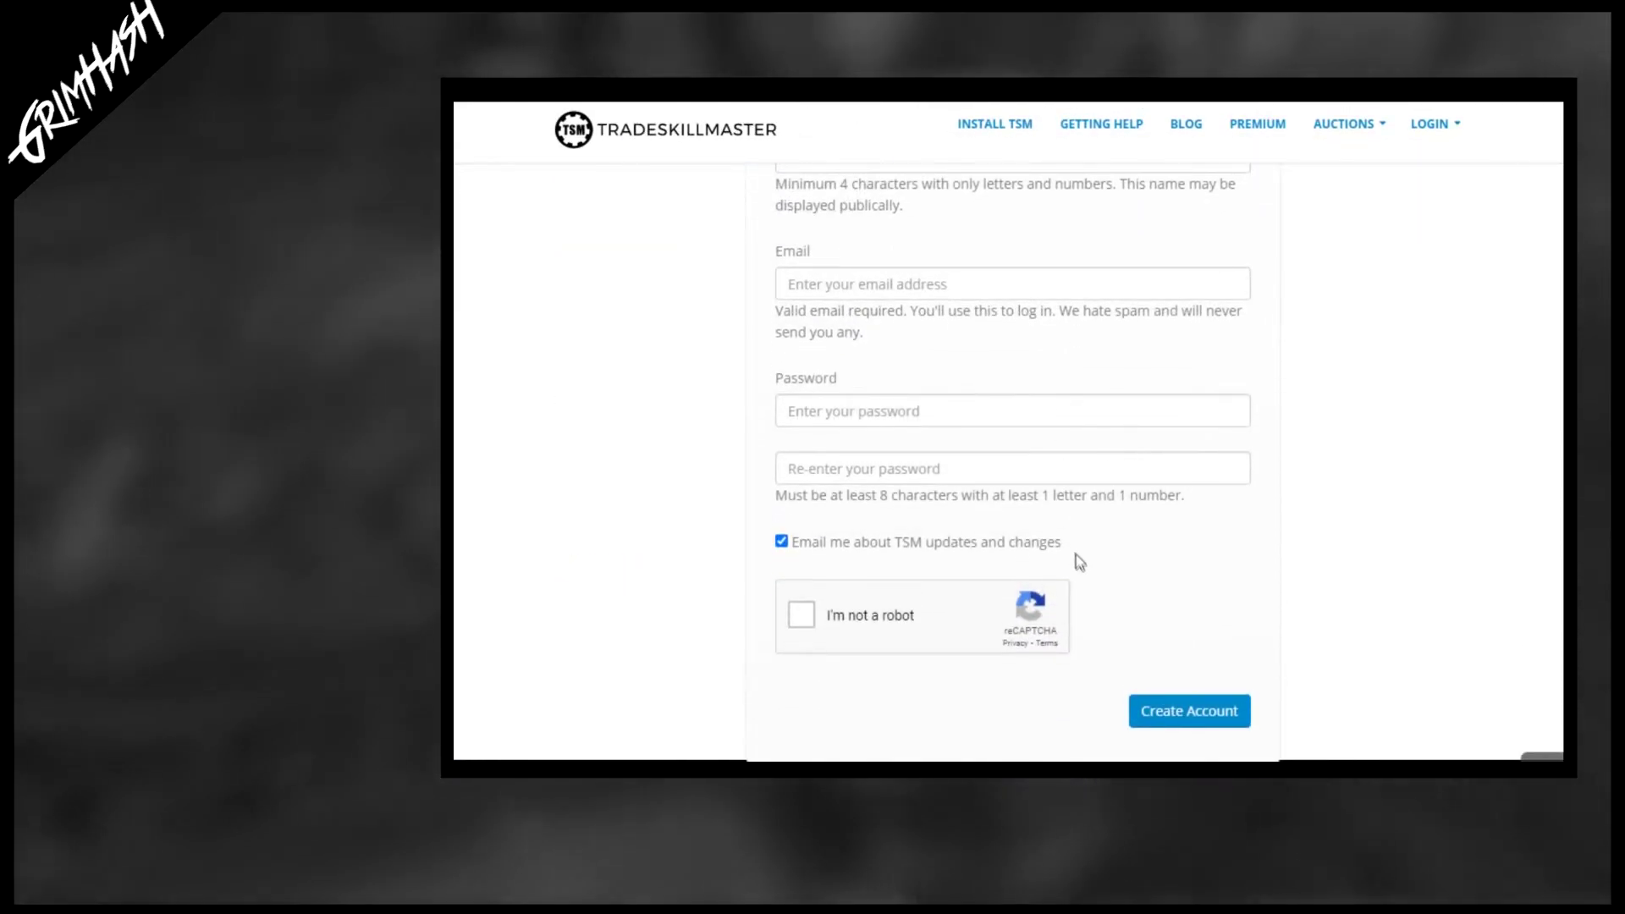
scroll(1096, 563, up, 3)
scroll(1096, 563, down, 1)
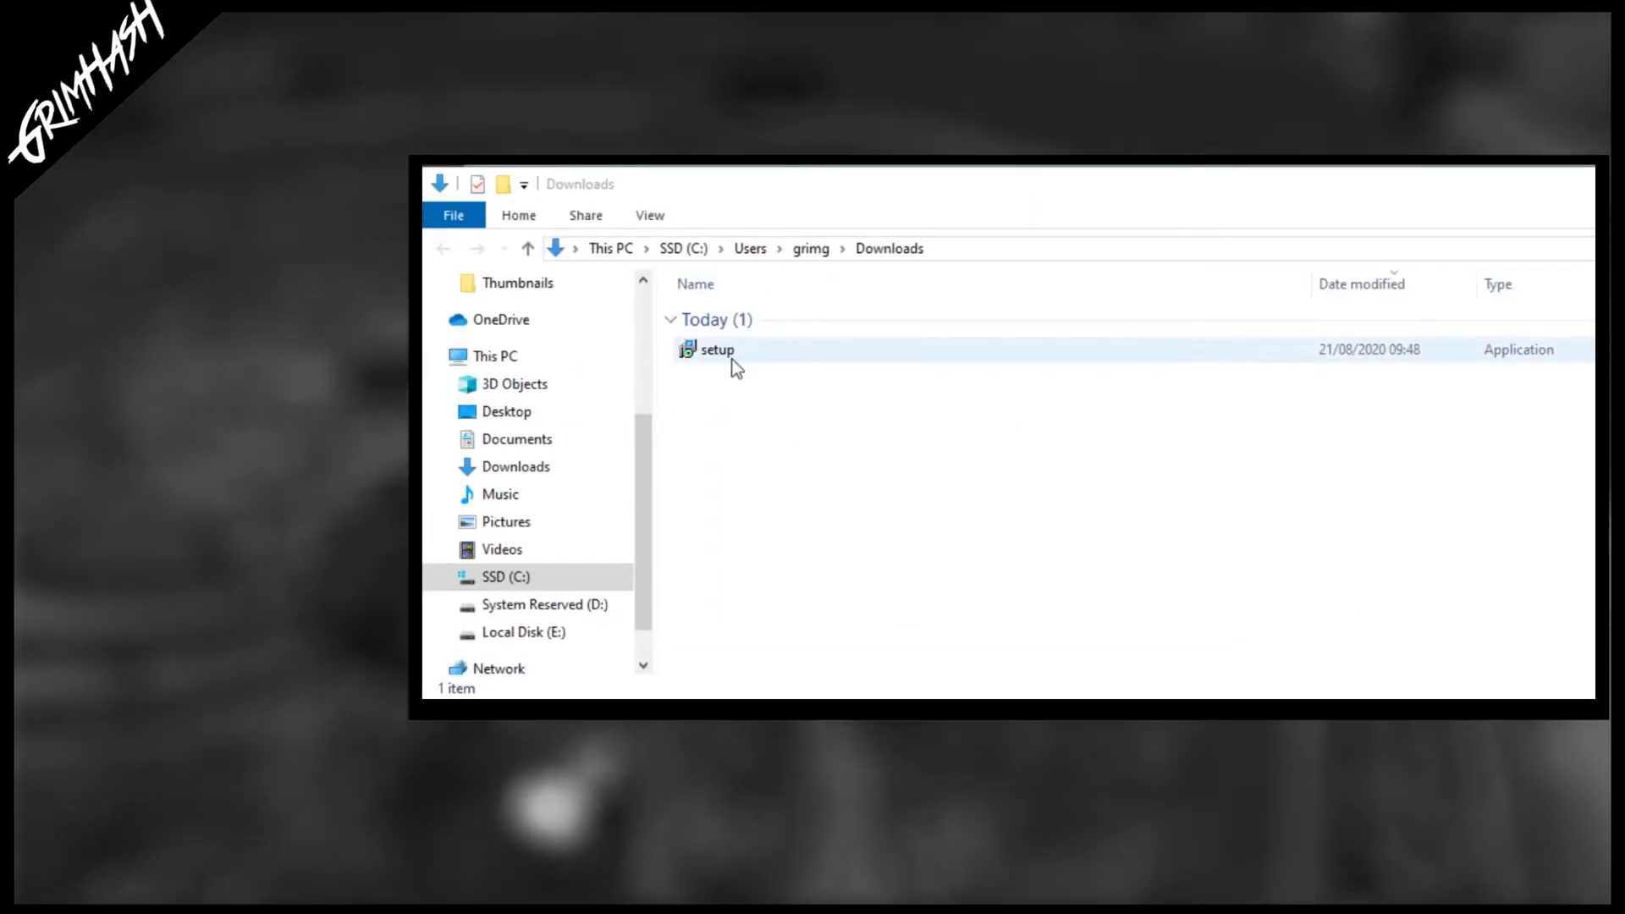
Step: Run the downloaded setup file and install TradeSkillMaster Application into C:\Program Files (x86)\TradeSkillMaster Application, accepting the existing folder
double_click(732, 355)
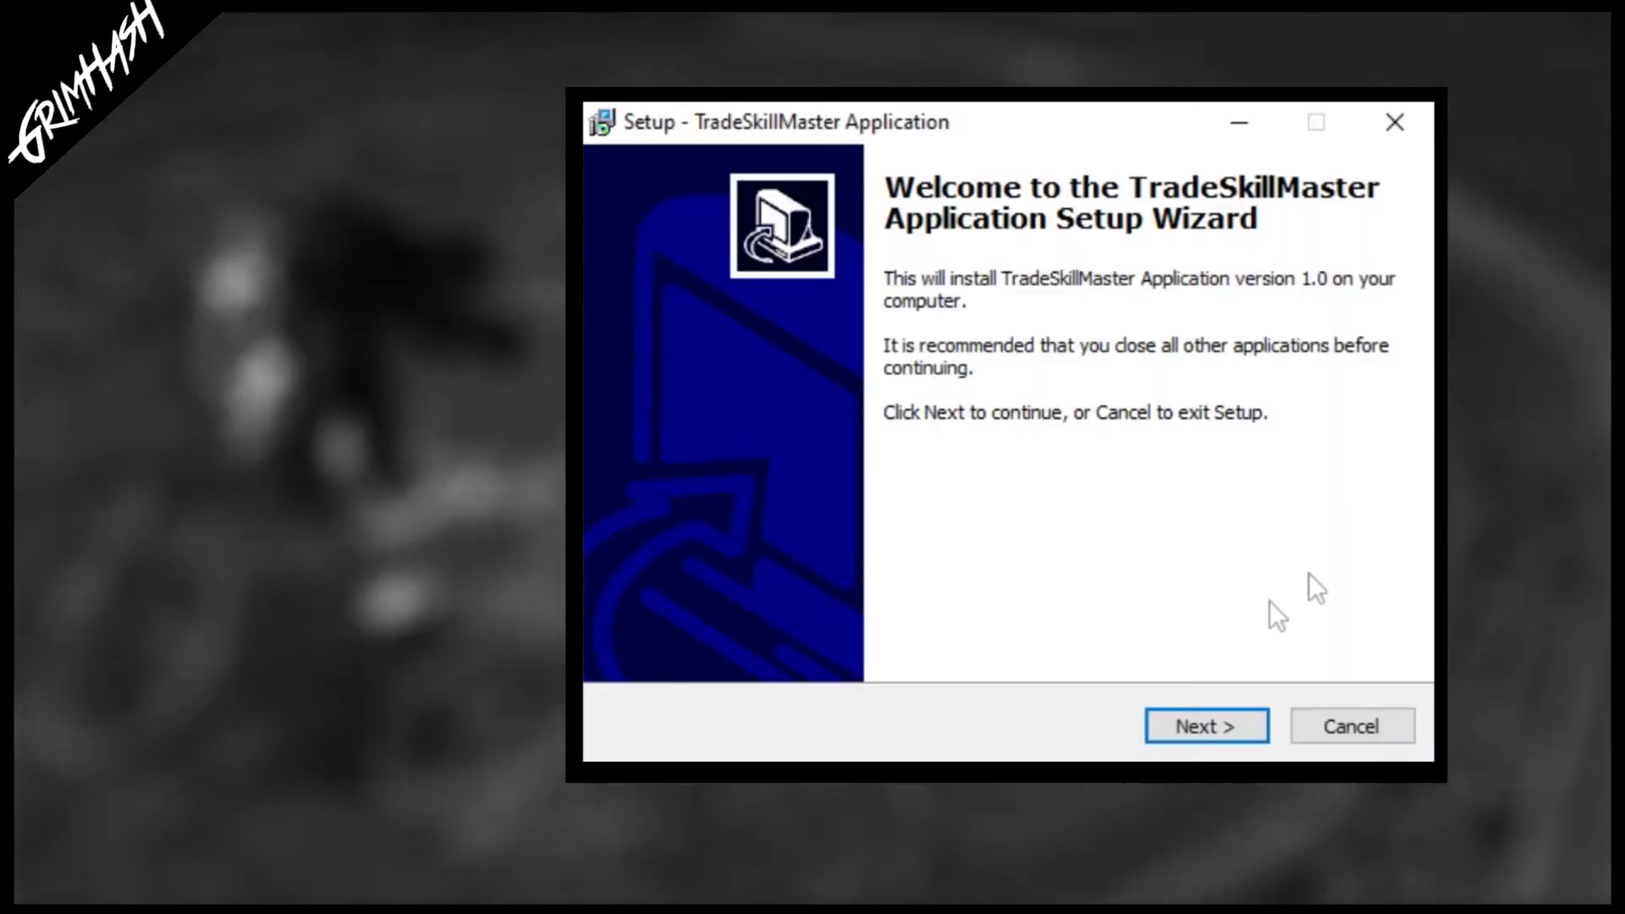
click(1221, 728)
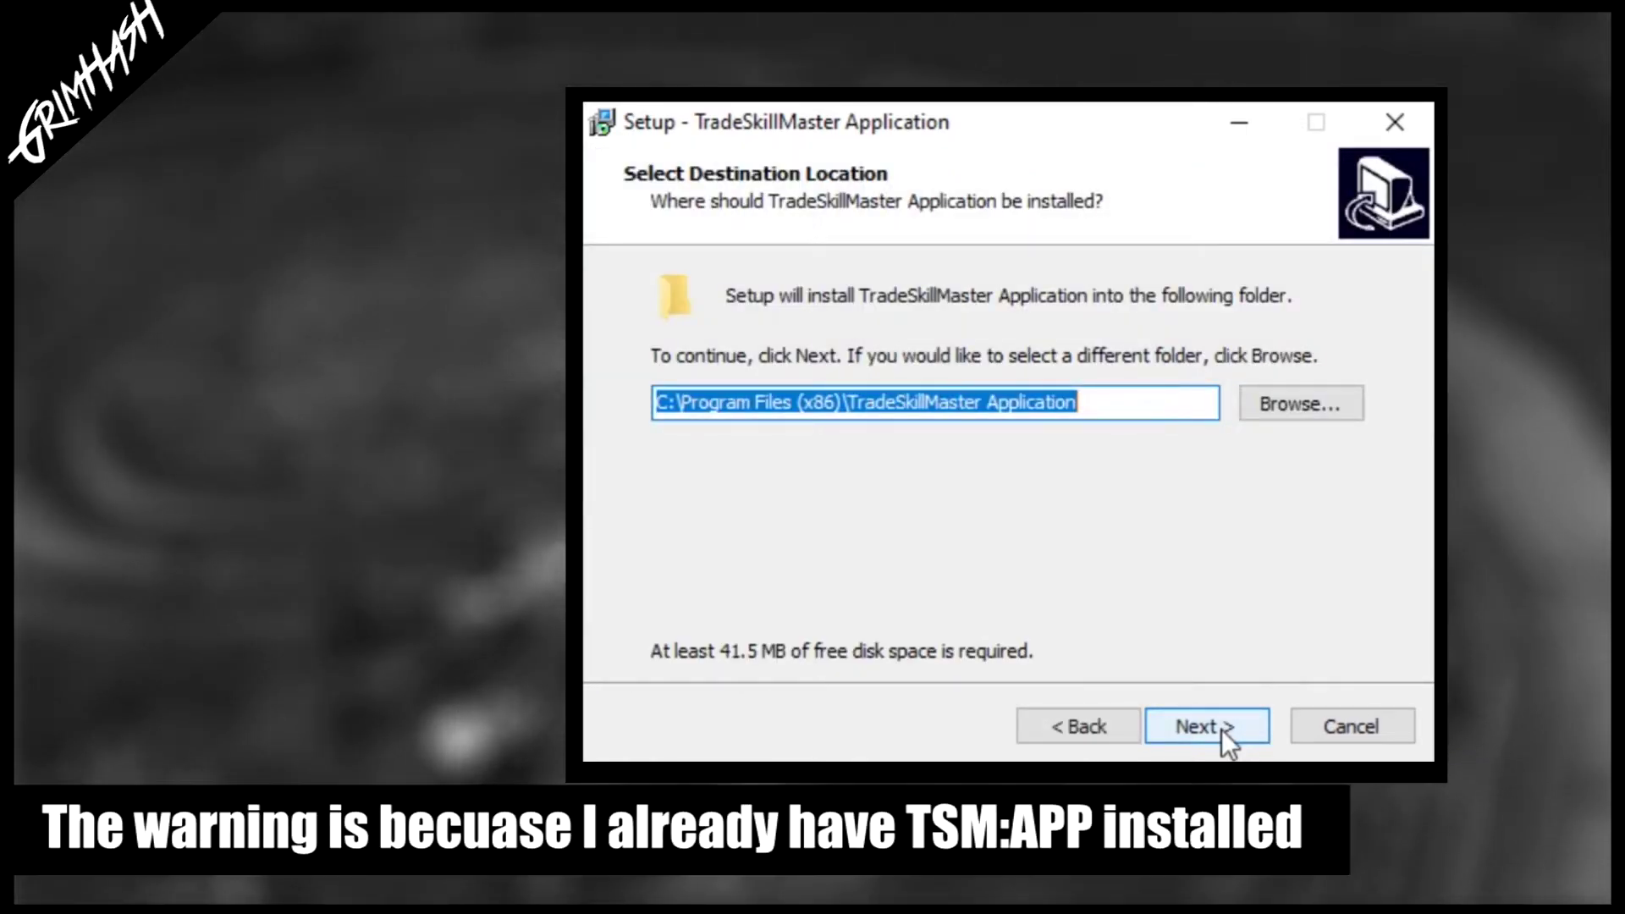
click(1221, 729)
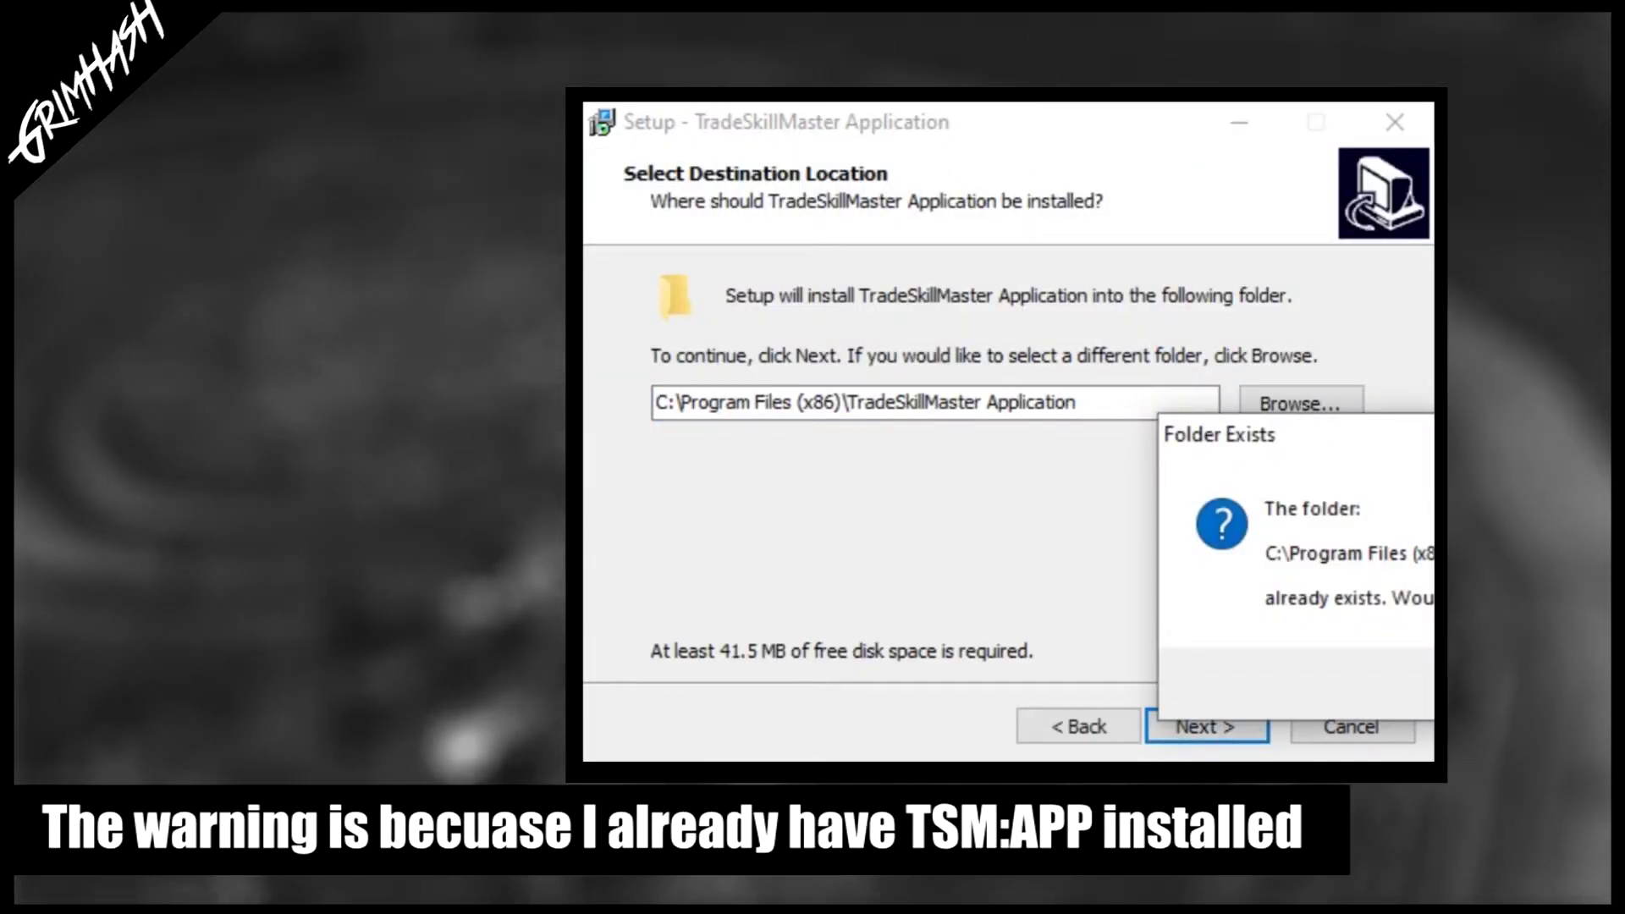
key(Return)
click(1203, 729)
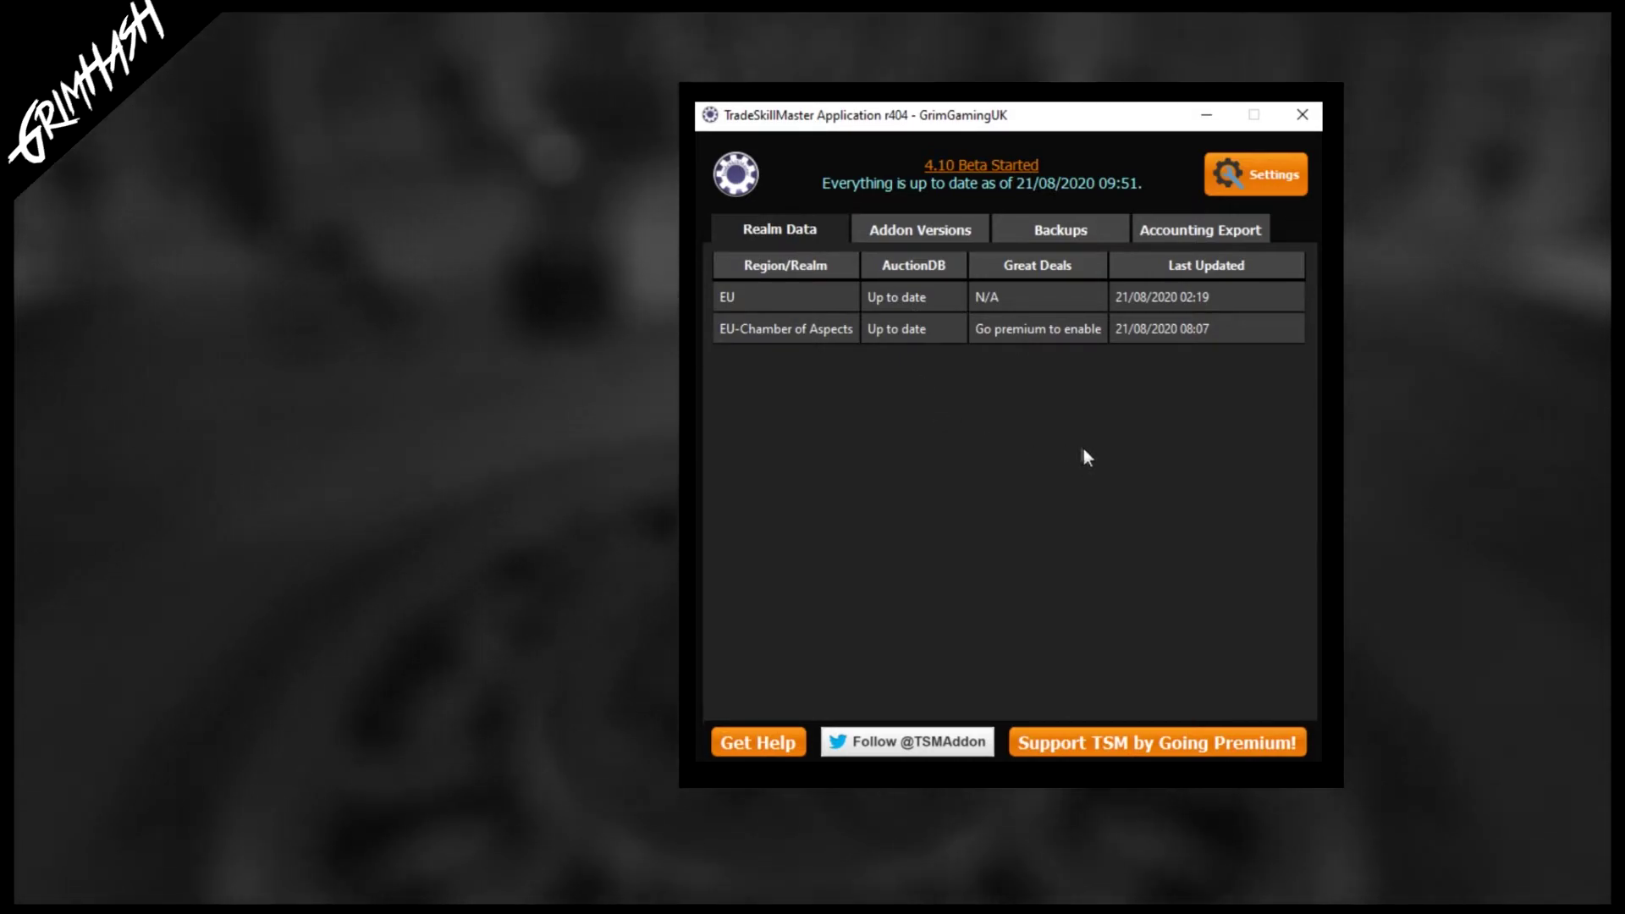
Step: Open the TradeSkillMaster application's general settings and browse for the WoW directory
click(1263, 177)
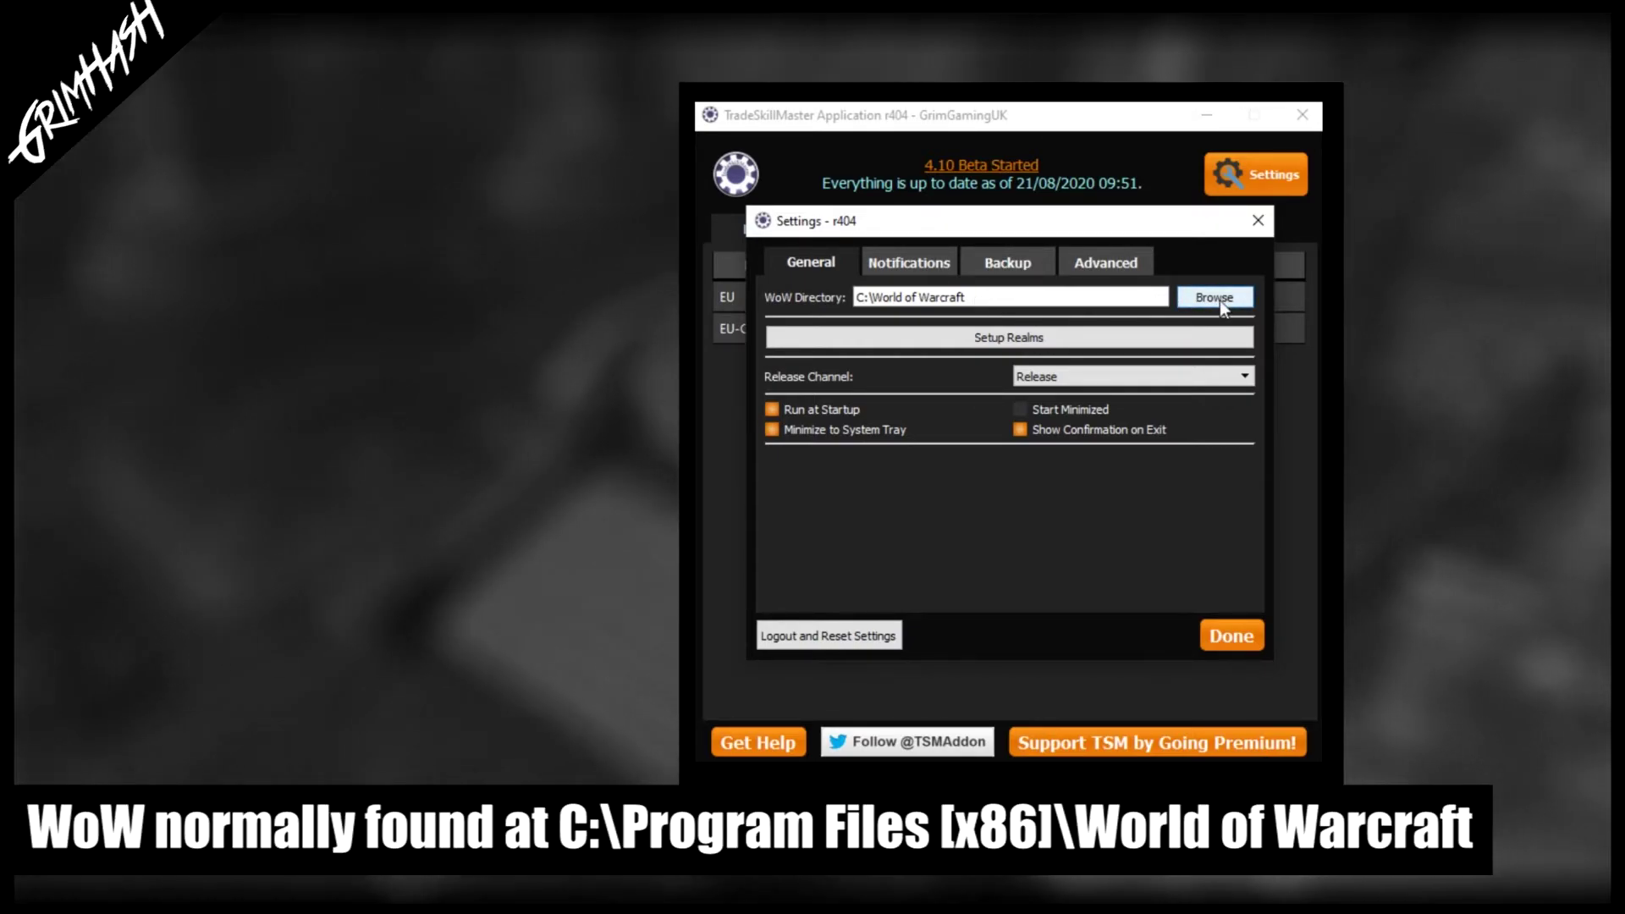
click(1220, 302)
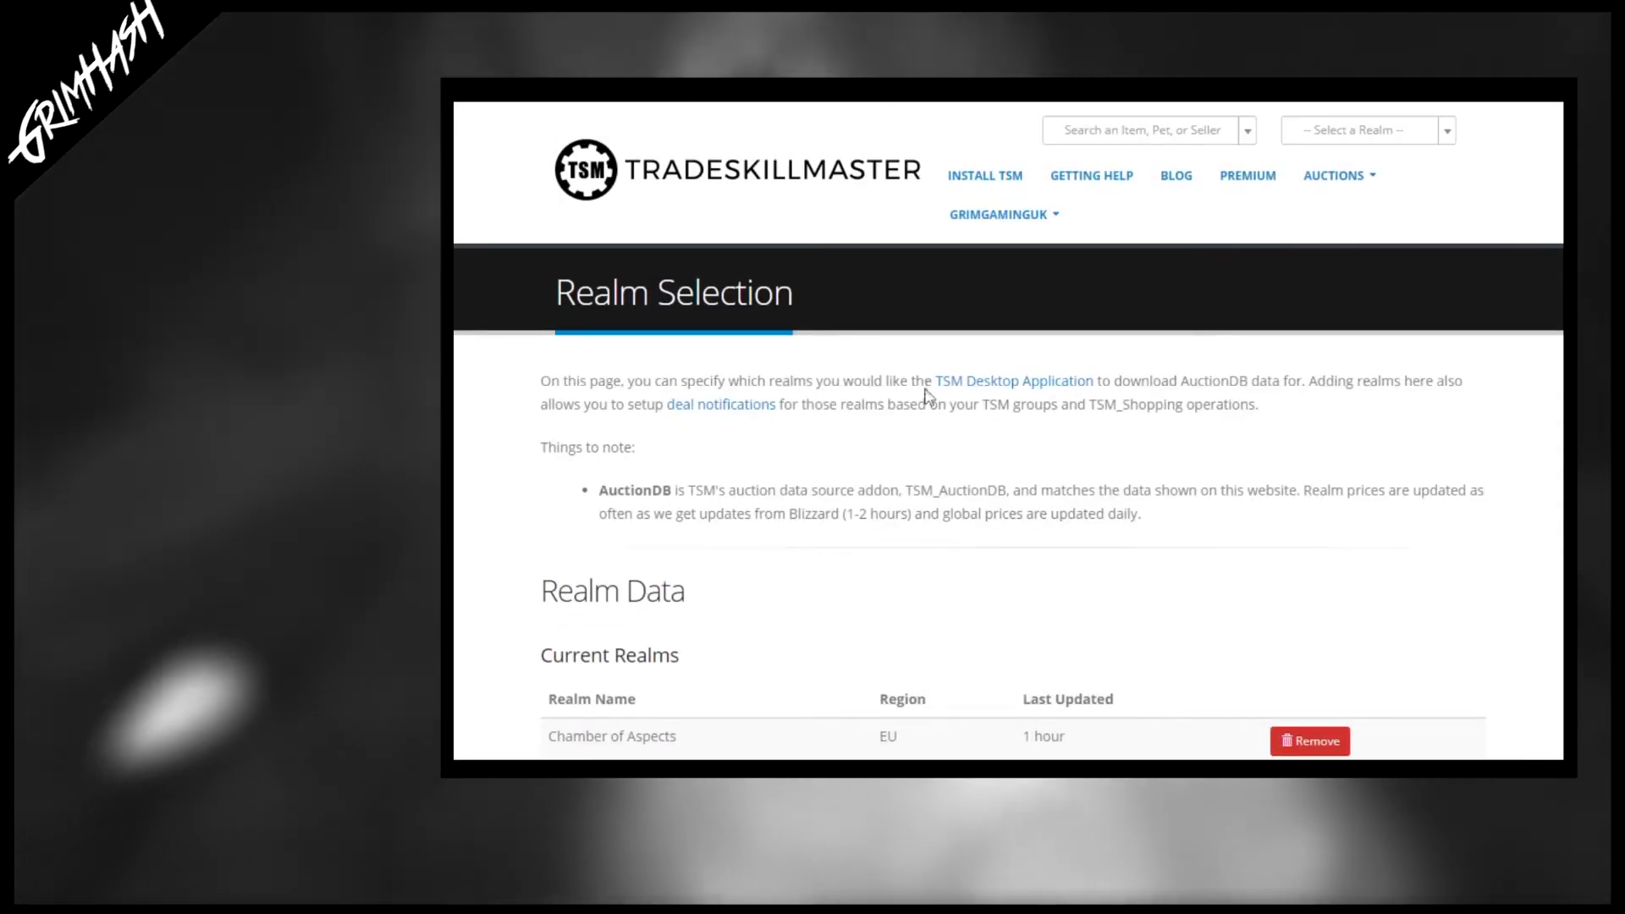
Step: Examine the current realms and the region and realm choices on the Realm Selection page, and return to the TradeSkillMaster application's settings
scroll(1085, 361, down, 2)
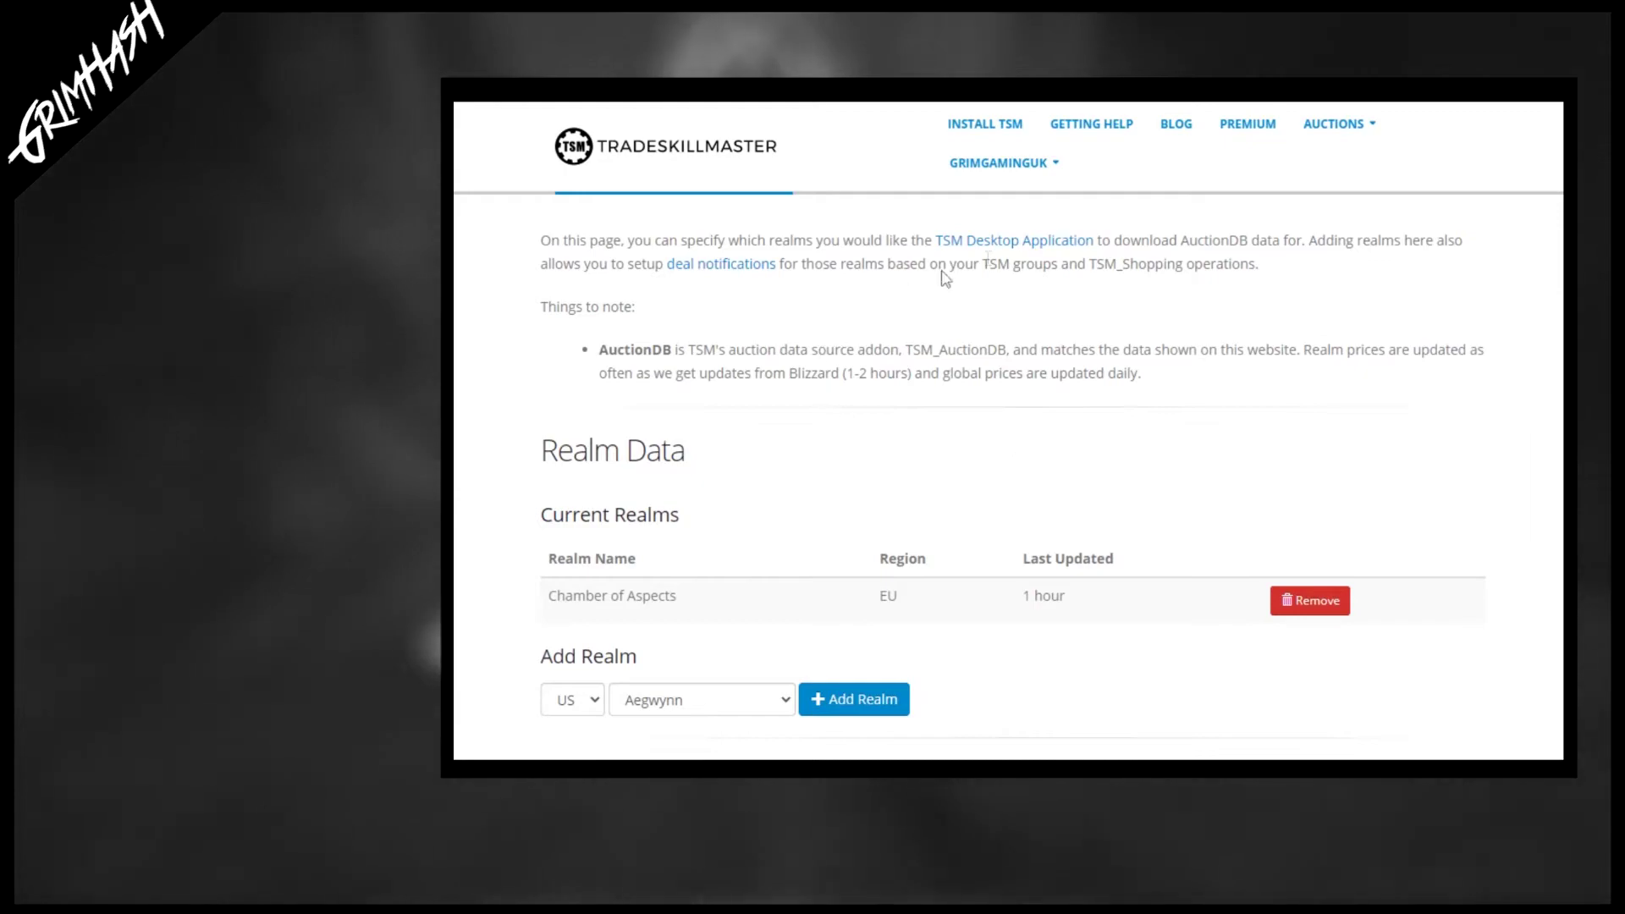
scroll(945, 280, down, 3)
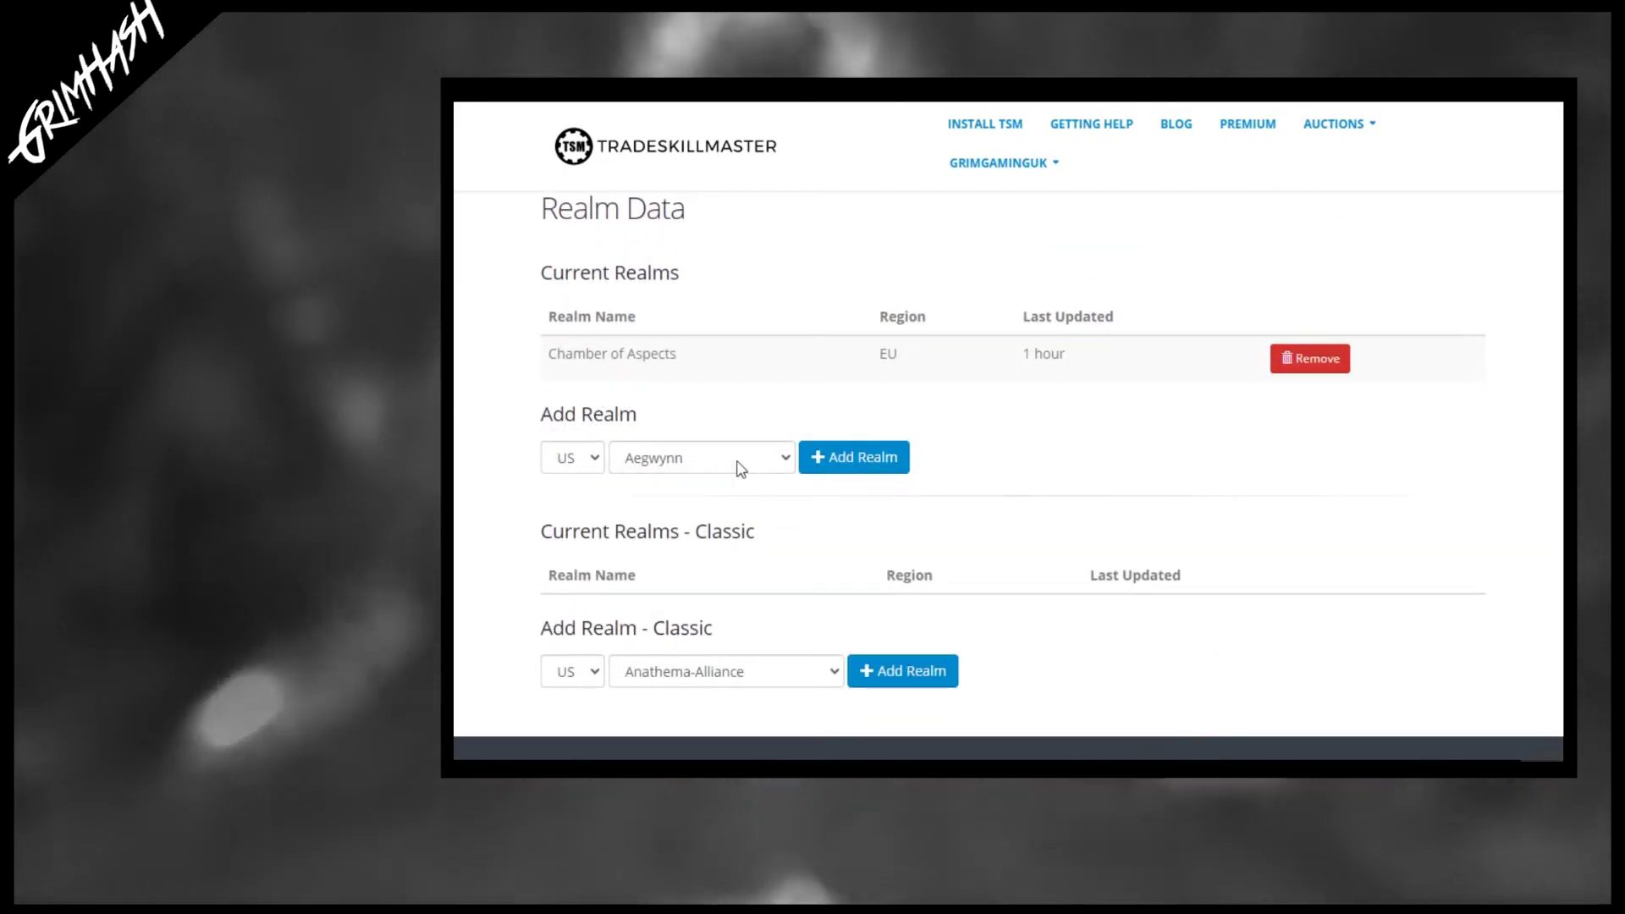
click(572, 462)
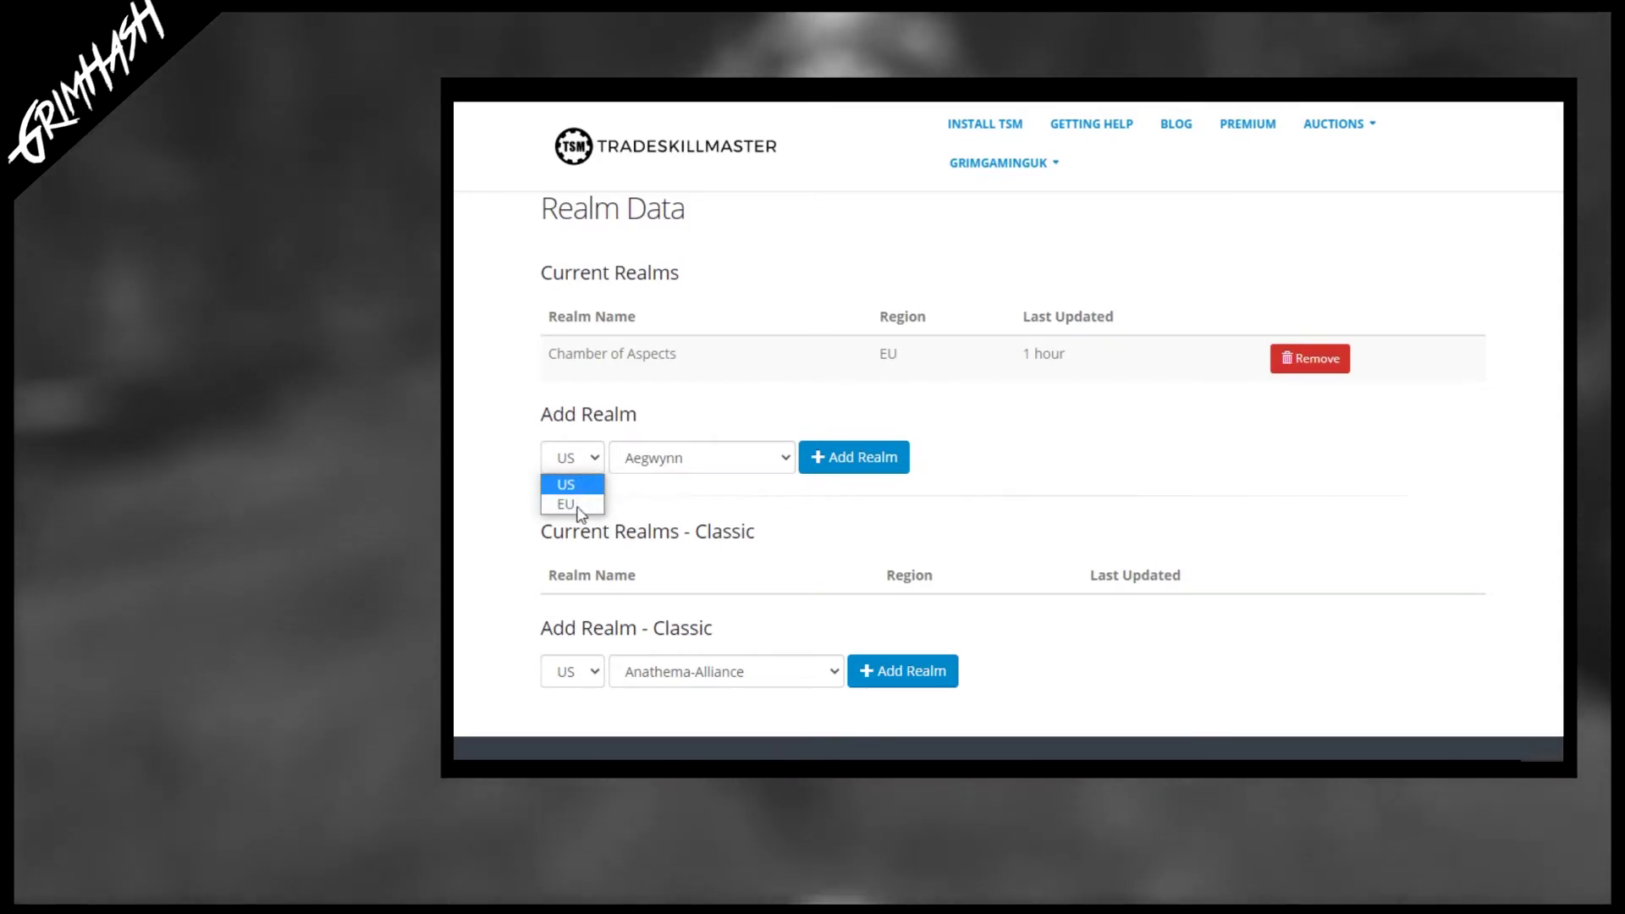
click(685, 470)
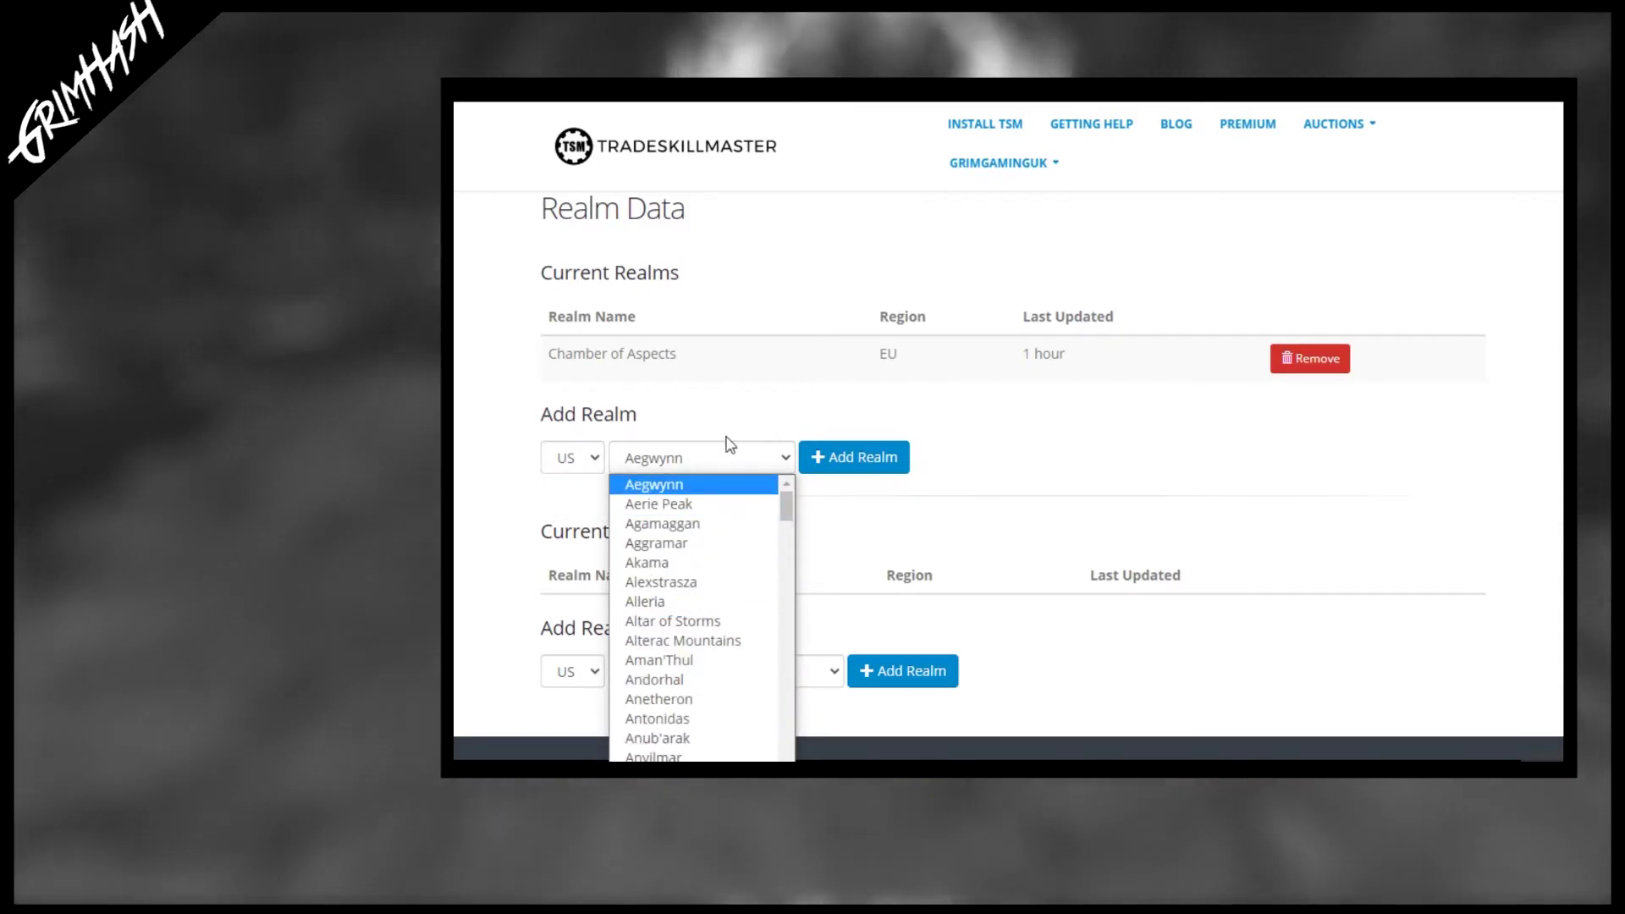
click(728, 446)
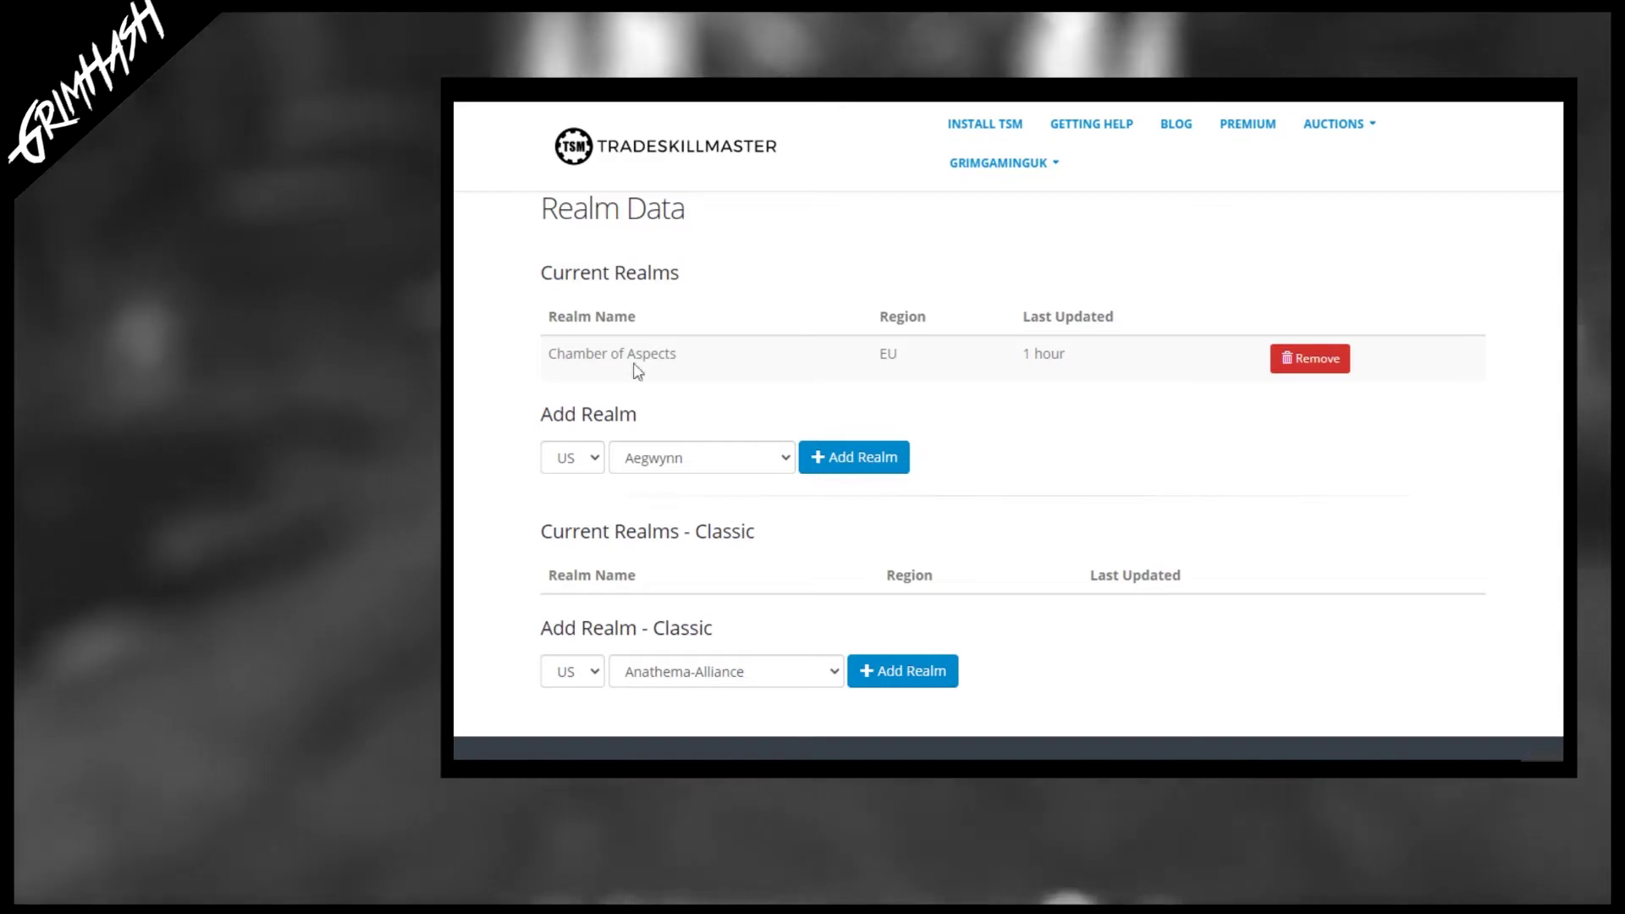
scroll(967, 389, down, 2)
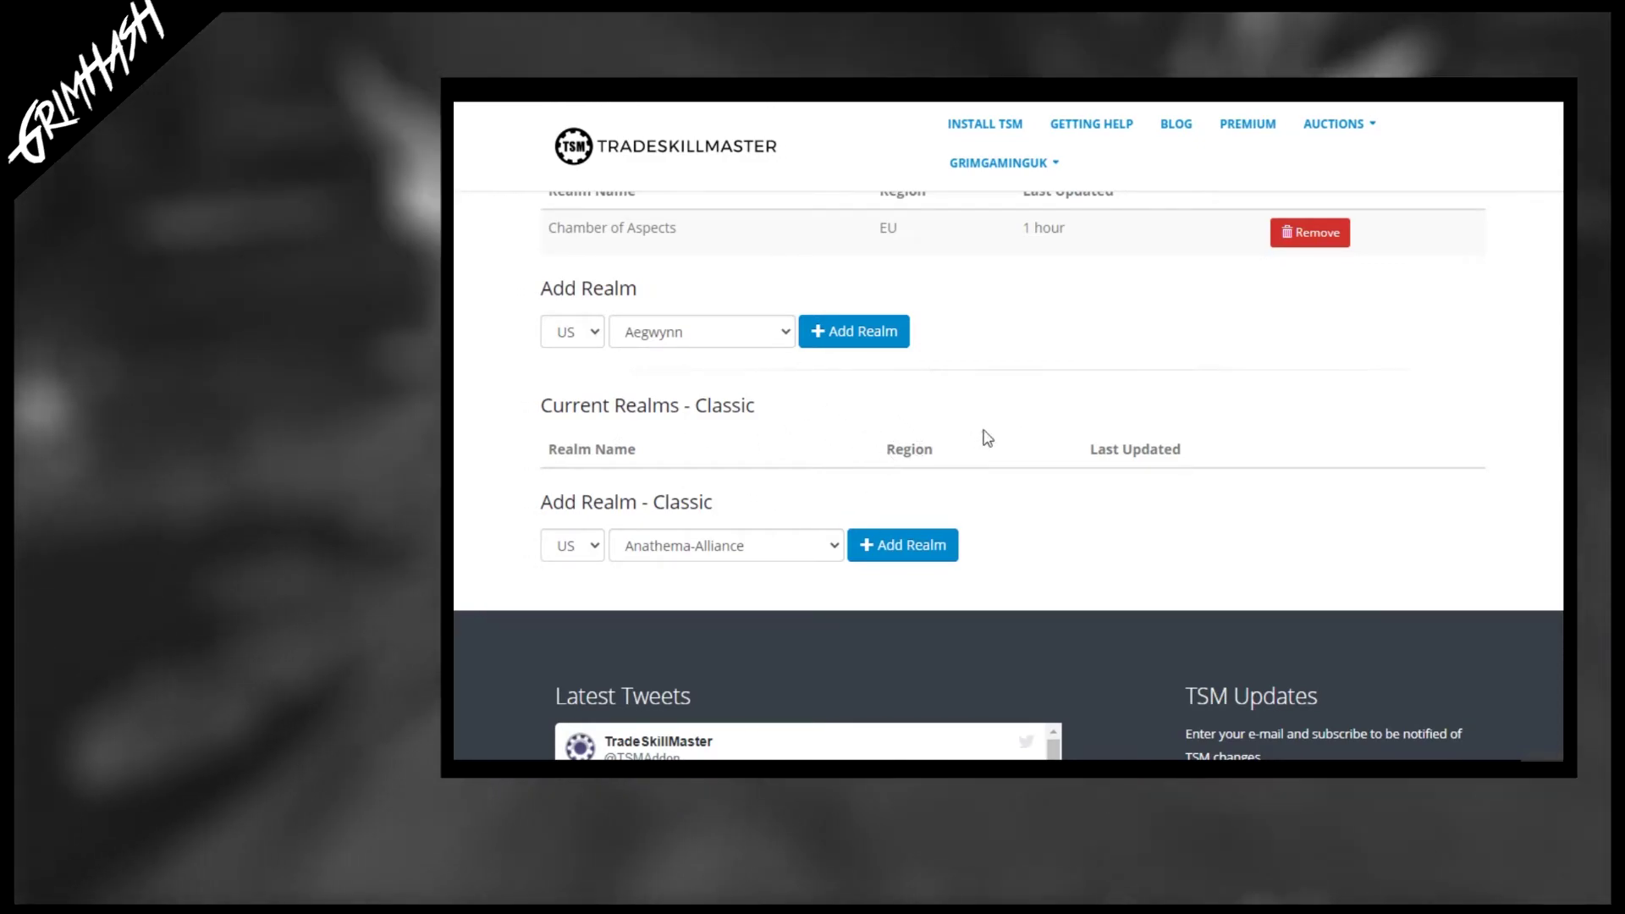
scroll(987, 437, up, 3)
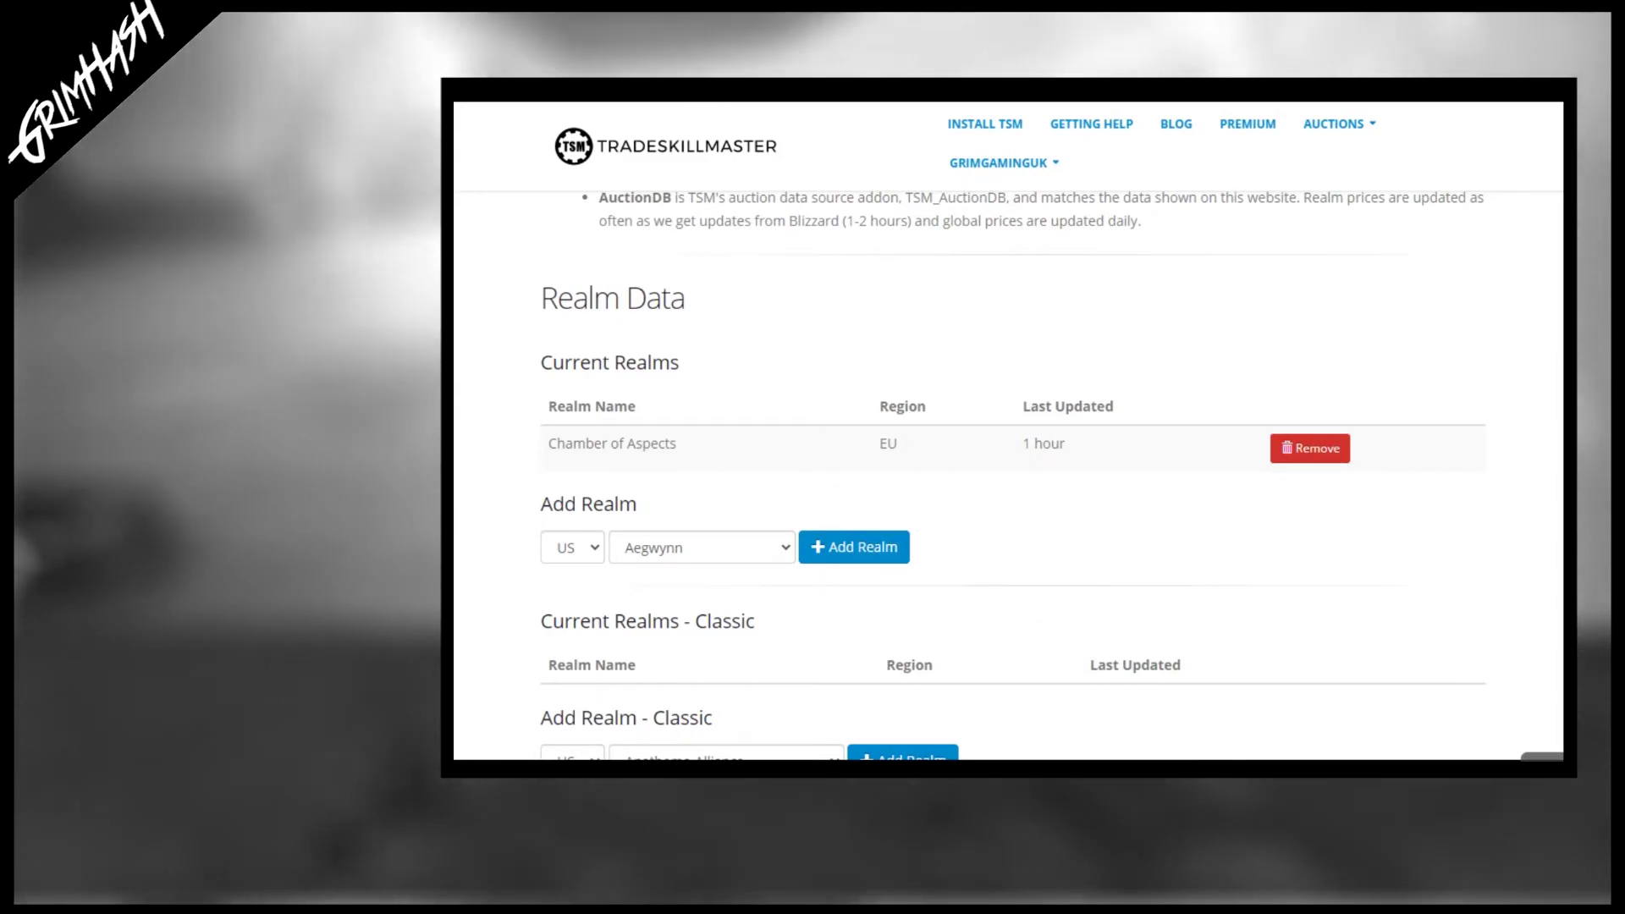
key(alt+Tab)
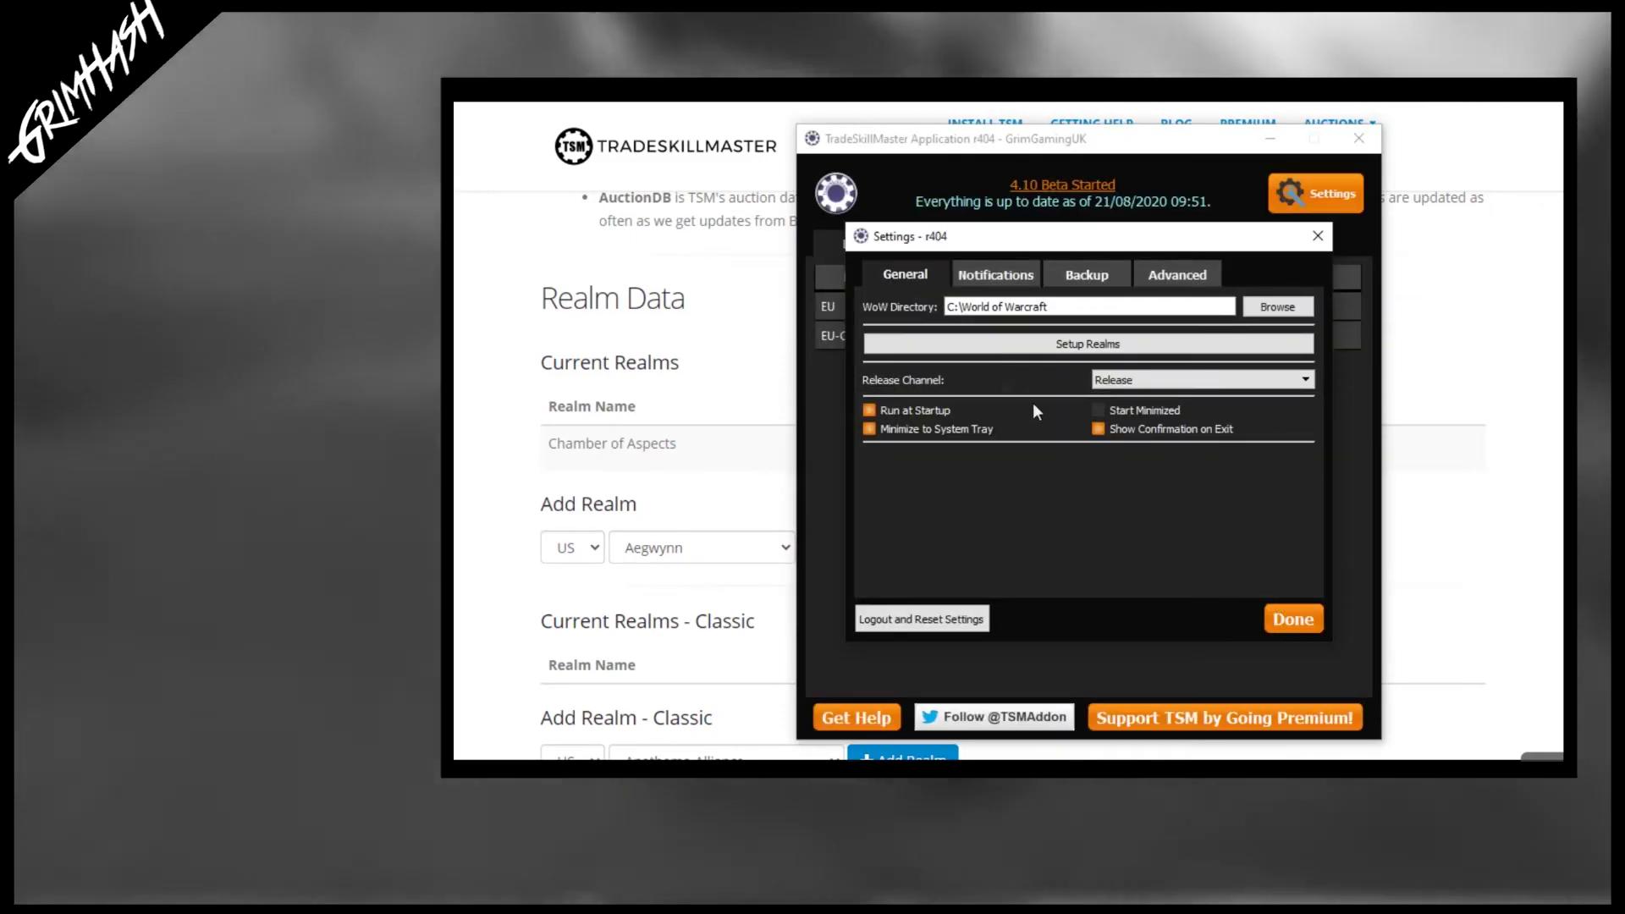